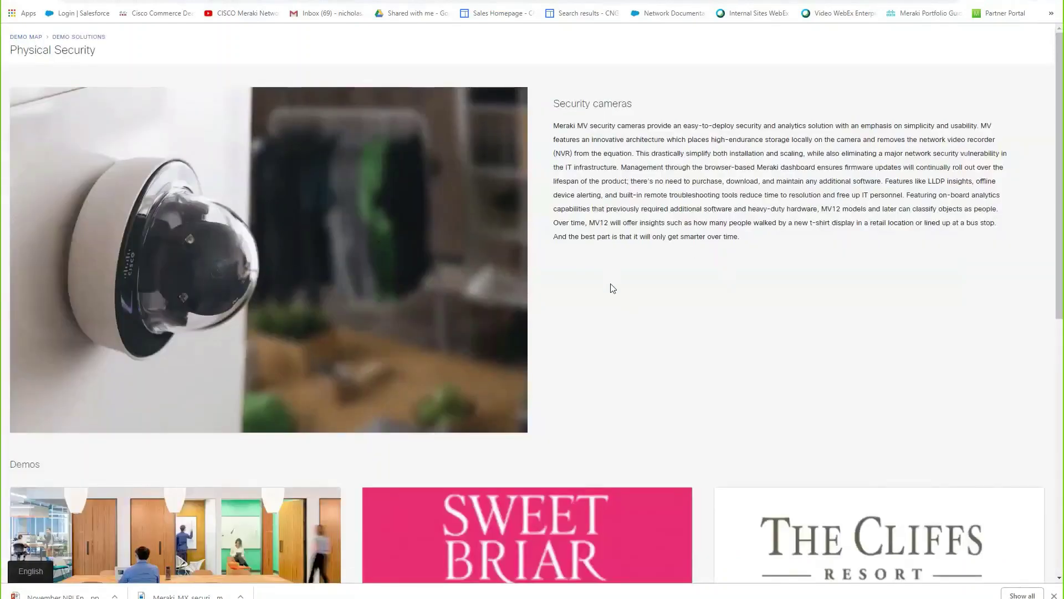
- Open the Cisco Meraki demo's video wall and go to the network's list of cameras
scroll(390, 346, "down", 5)
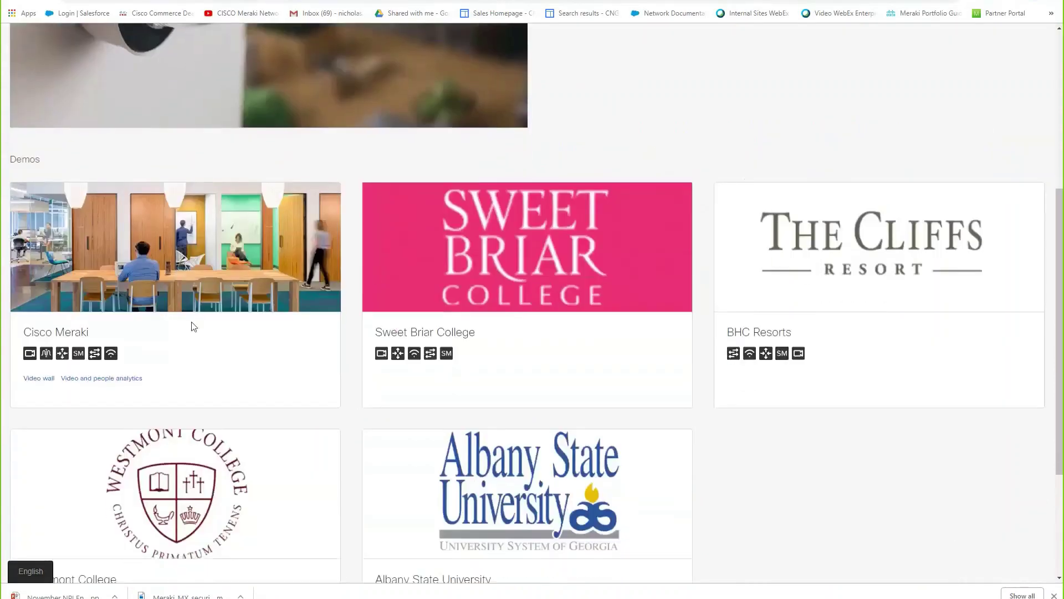
left_click(425, 334)
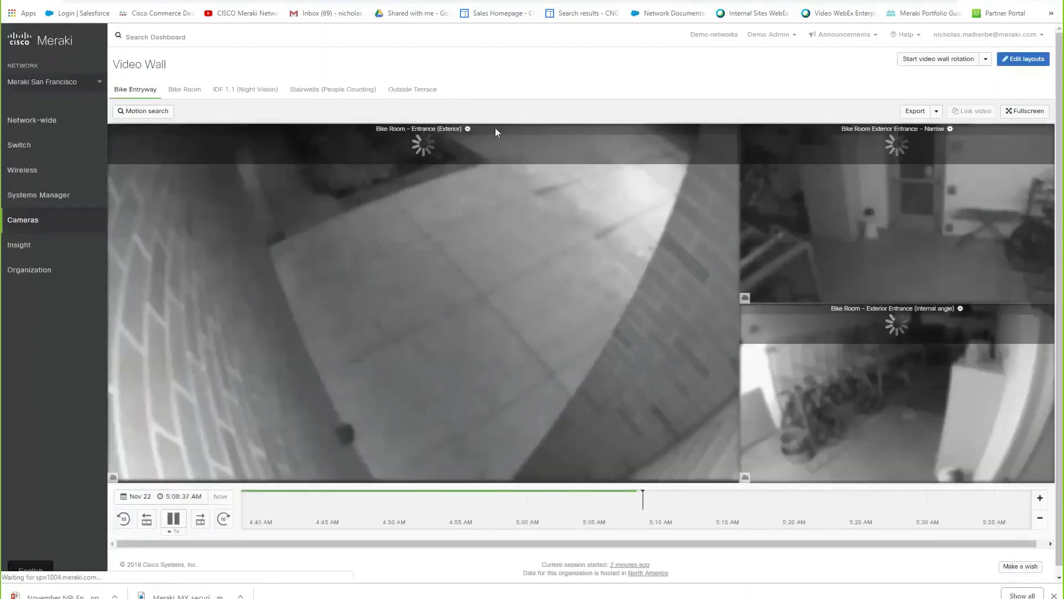
mouse_move(58, 219)
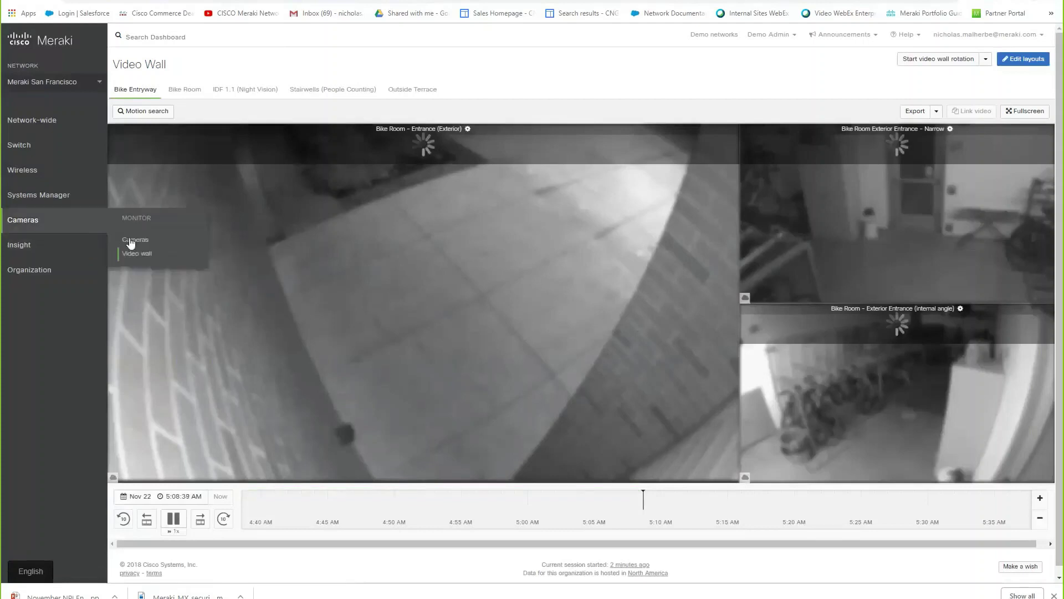
left_click(136, 240)
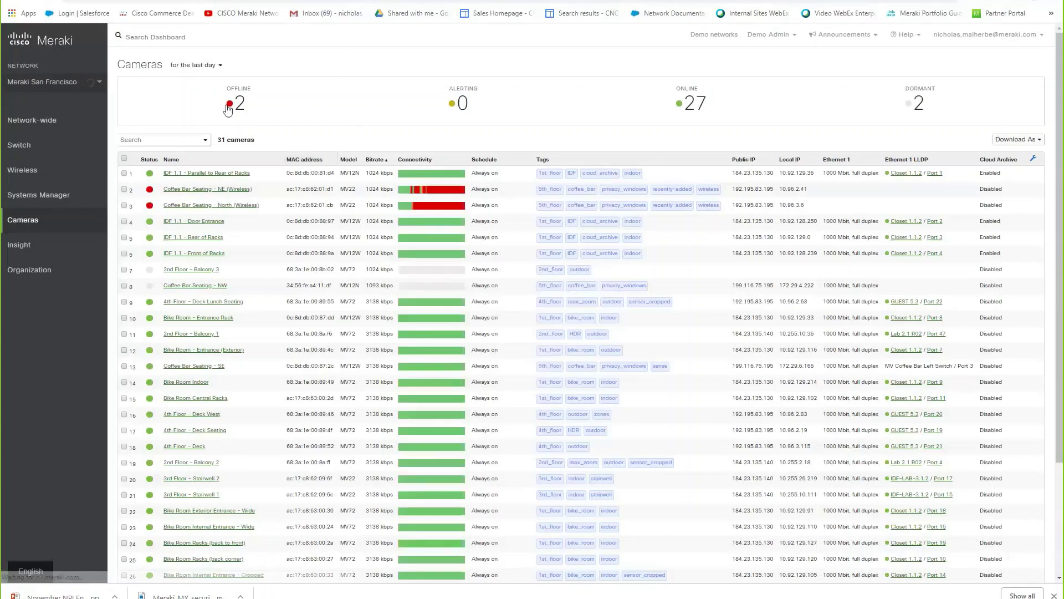
- Filter the camera list by "cloud" to look up the cameras using cloud archive
mouse_move(438, 196)
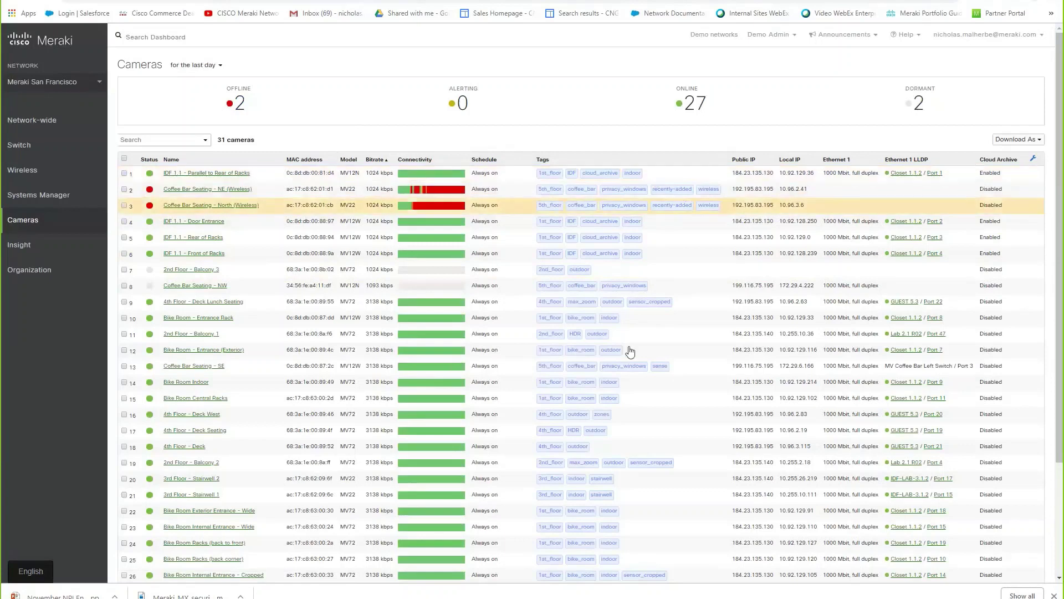
left_click(175, 139)
type("cloud")
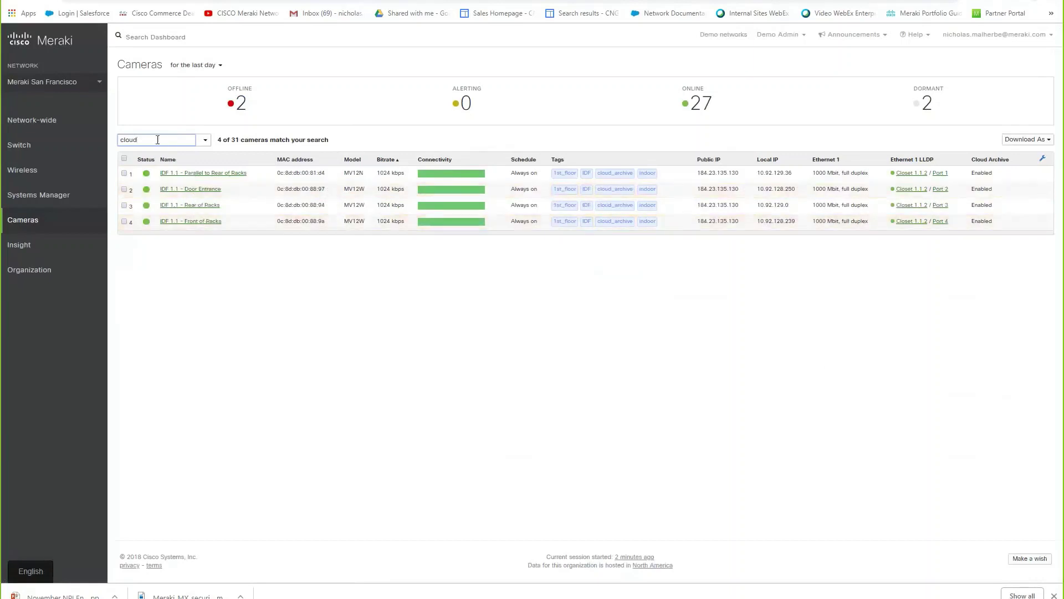
- Filter the camera list by "stair" and review which table columns can be selected
key("ctrl+a")
type("stair")
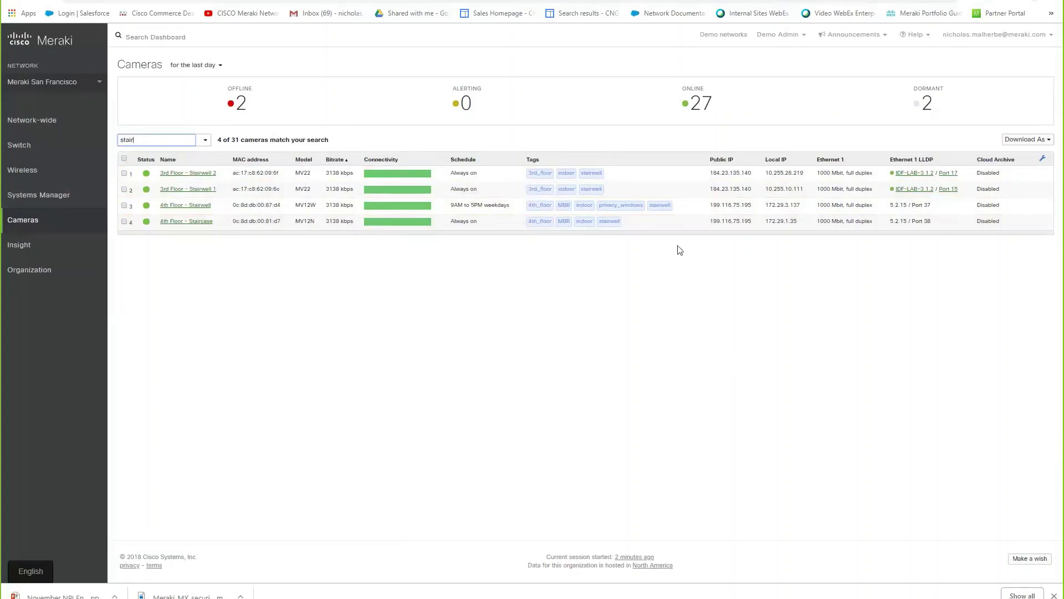
key("Down")
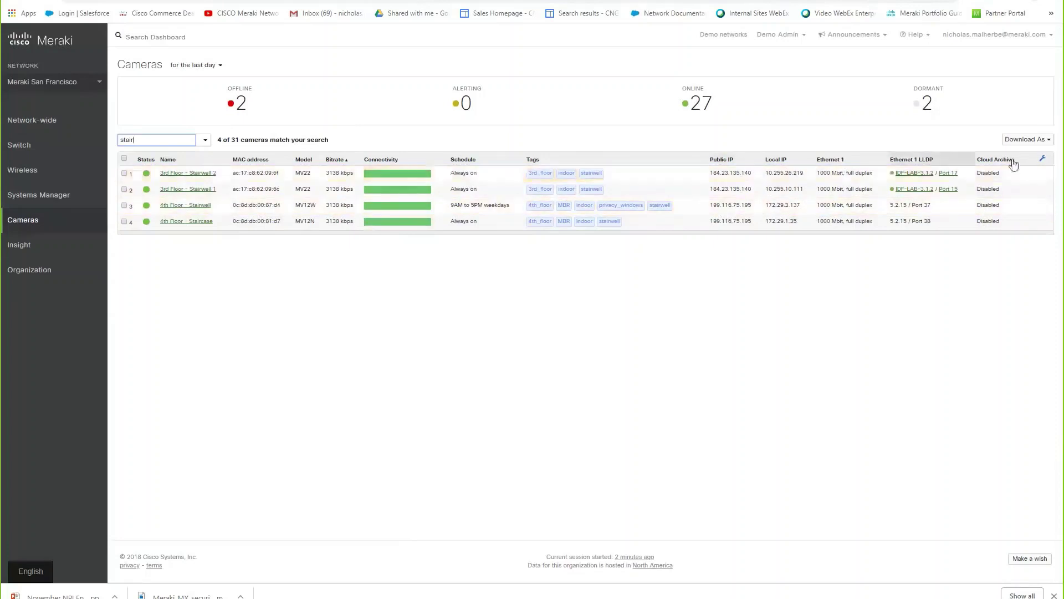
left_click(1042, 158)
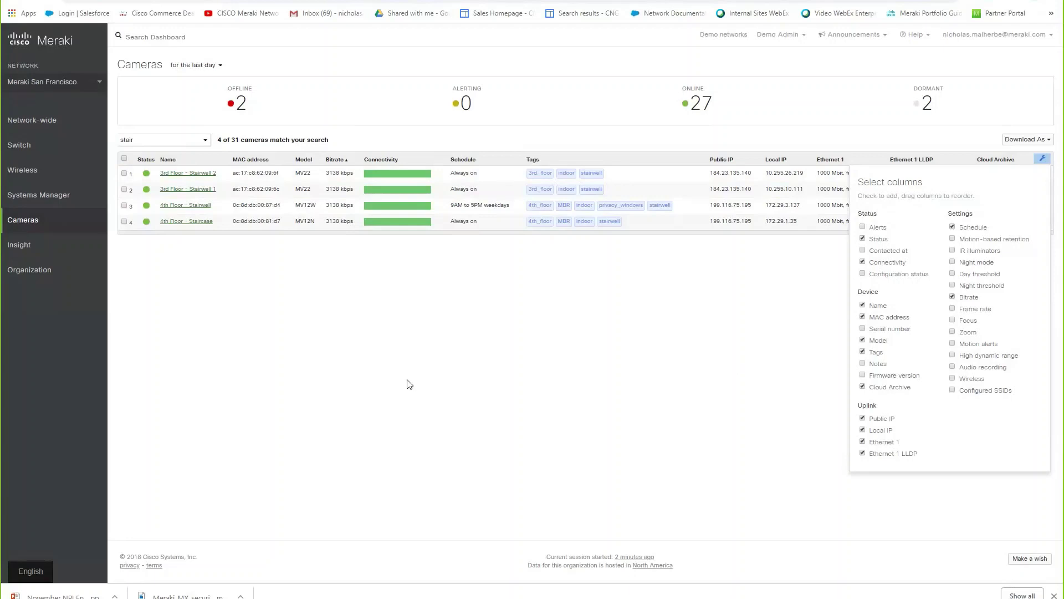
left_click(428, 369)
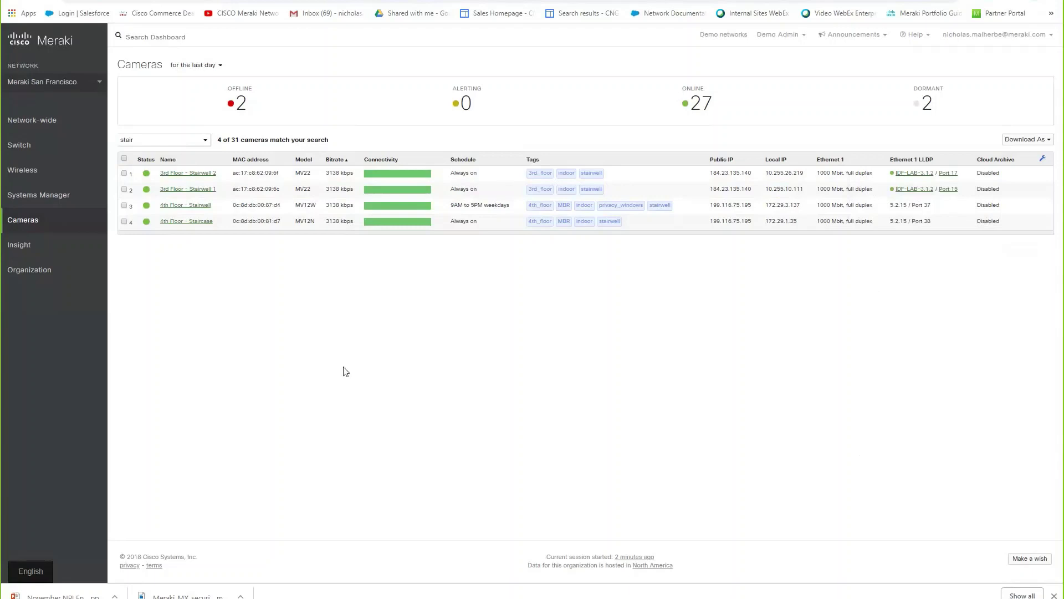
- Open the 3rd Floor - Stairwell 2 camera and jump its footage to "yesterday noon"
mouse_move(28, 222)
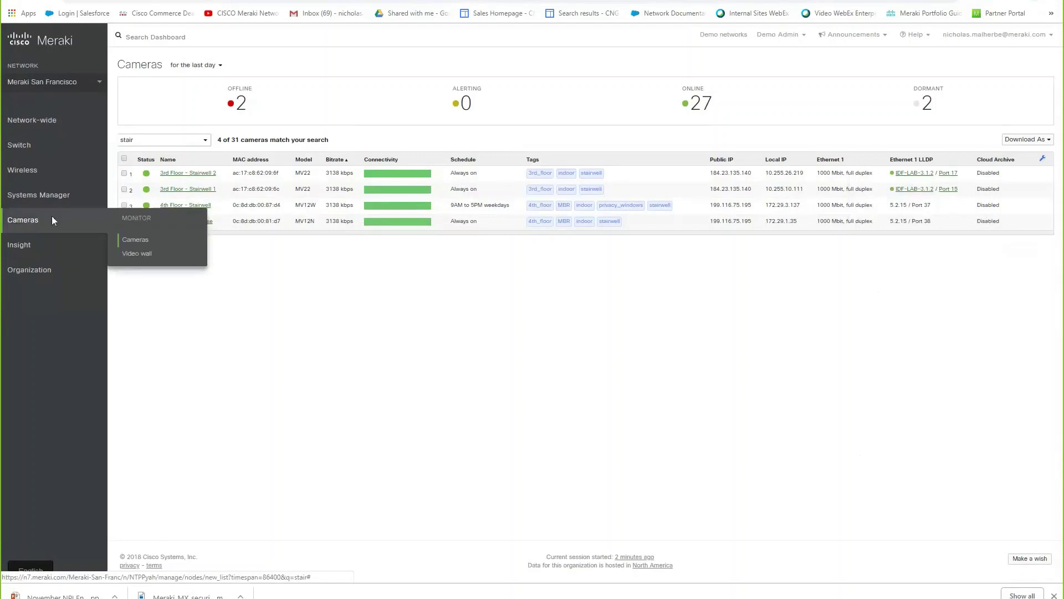
left_click(189, 173)
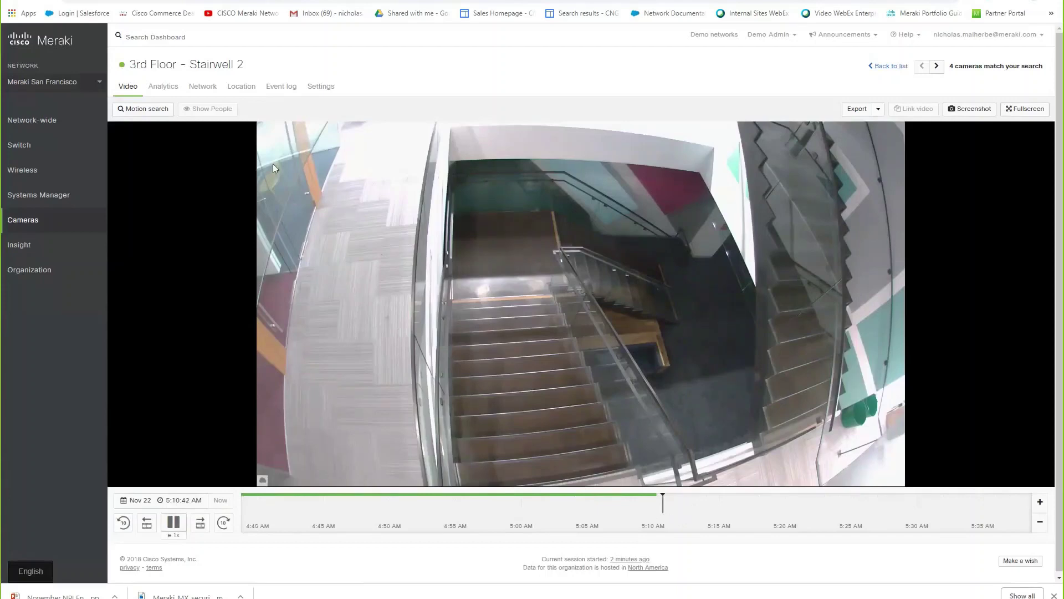
left_click(159, 501)
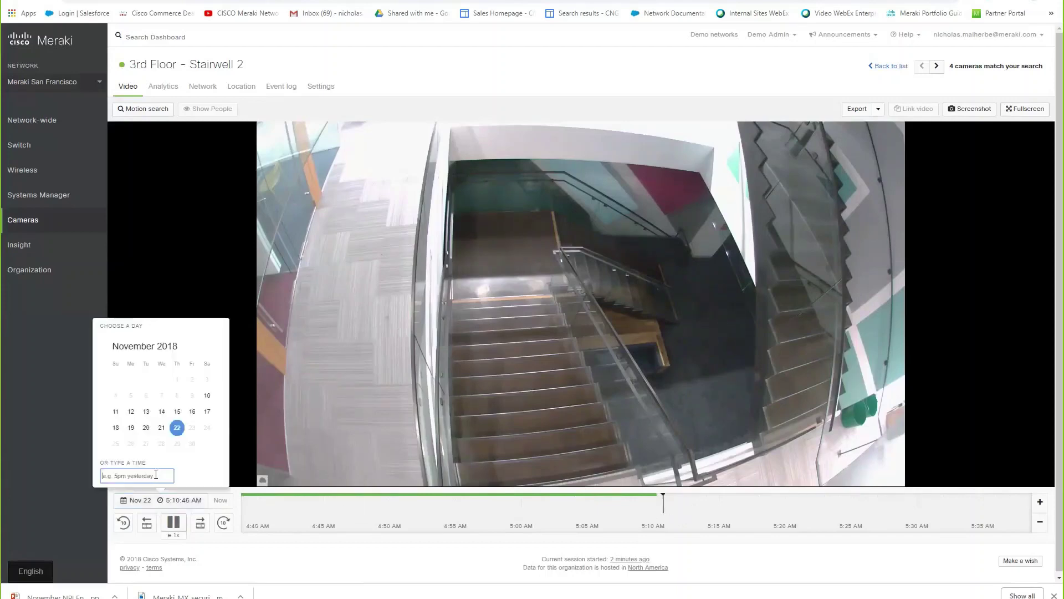
type("yesterday noon")
key("Return")
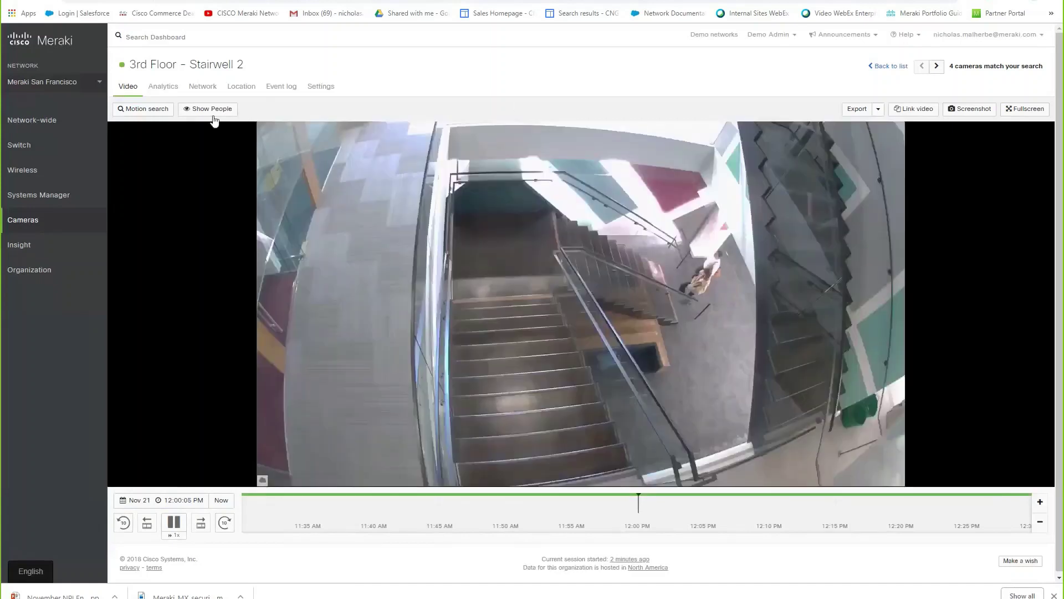
- Show the detected people in the stairwell footage and save a screenshot of the paused frame with people on the stairs
left_click(213, 115)
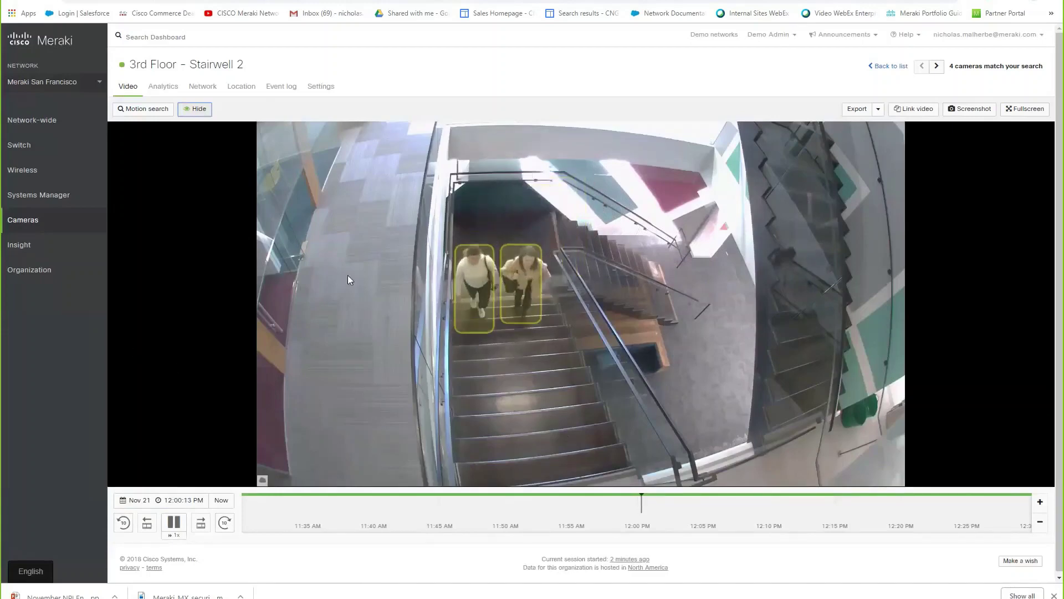
left_click(174, 524)
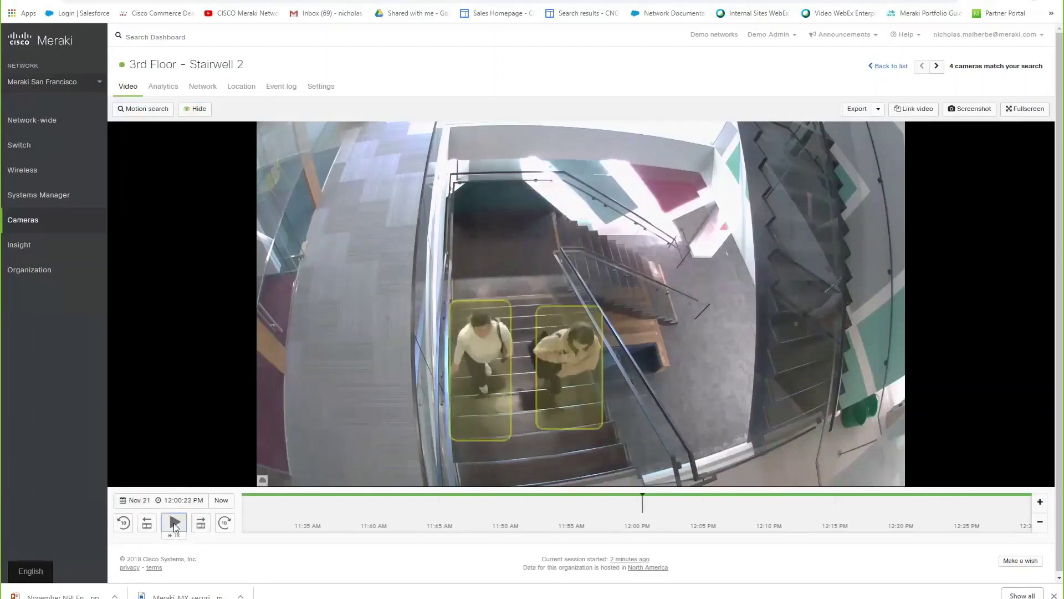
left_click(975, 109)
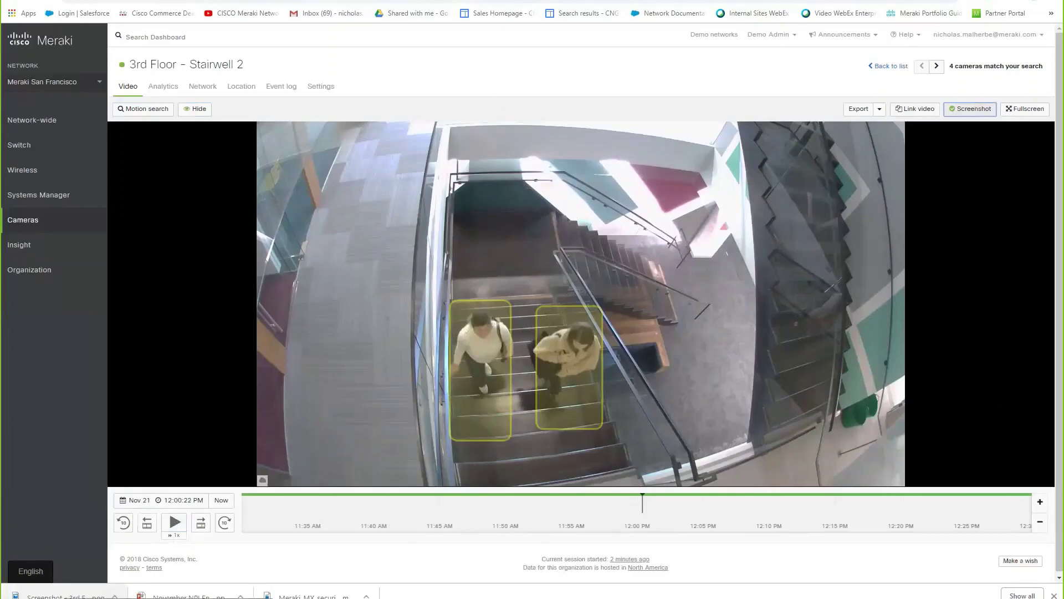
- Resume the footage and view the saved stairwell screenshot in Photos, returning to the camera's video
left_click(56, 596)
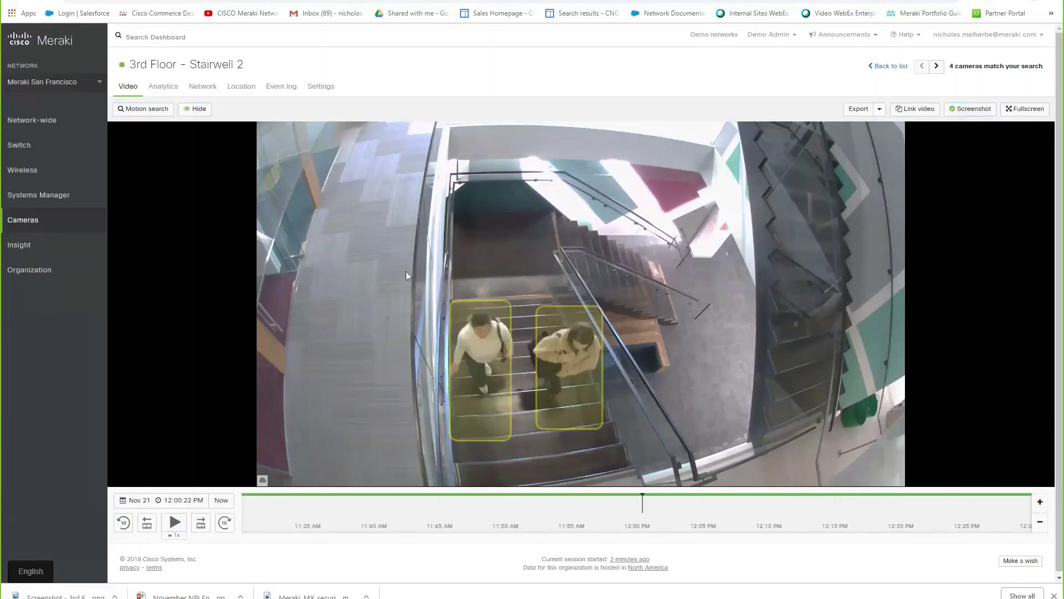
left_click(175, 522)
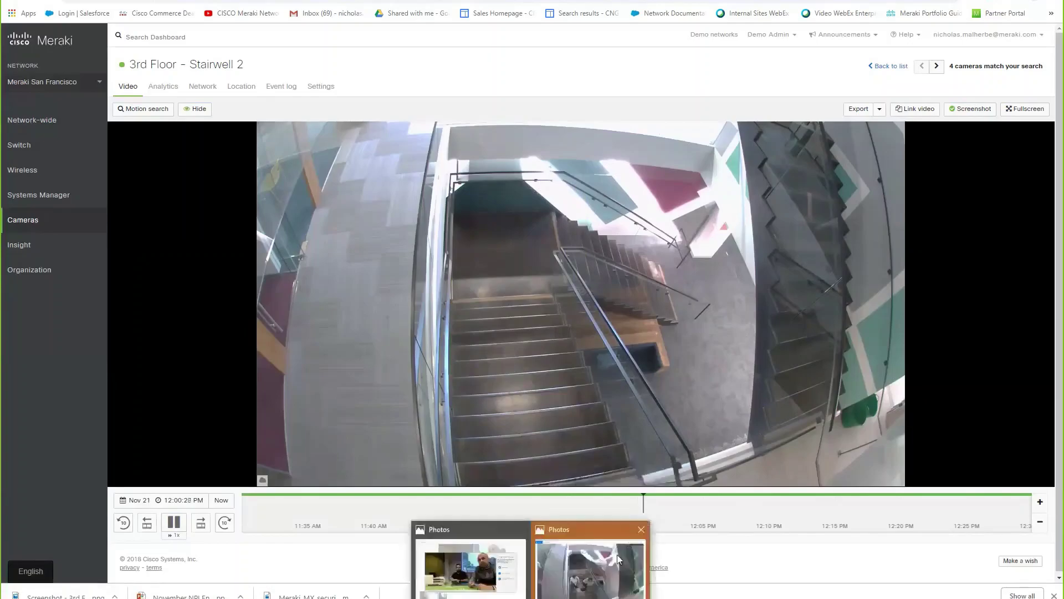
left_click(617, 554)
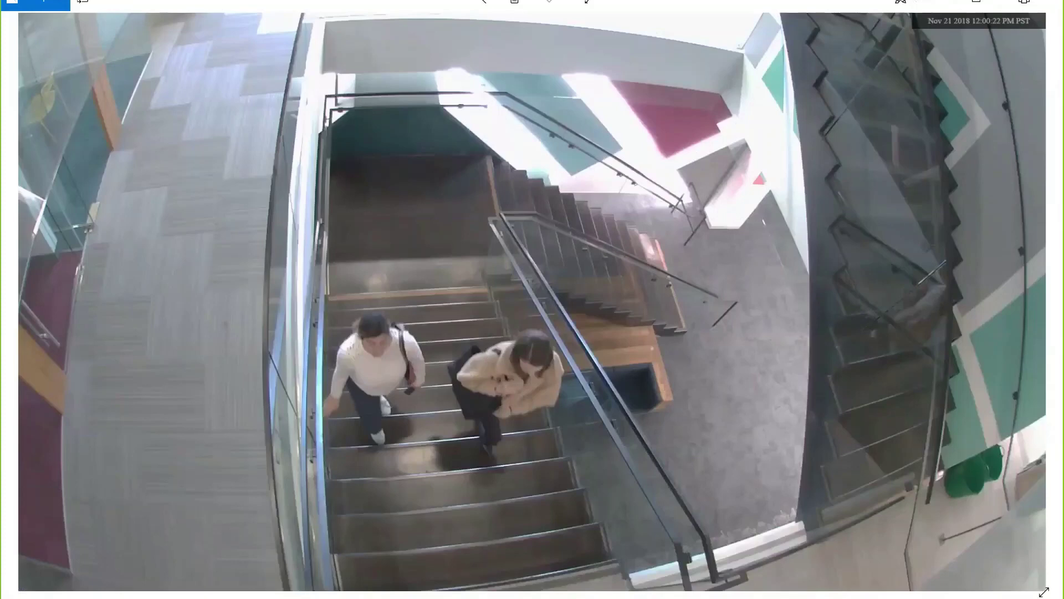
key("alt+Tab")
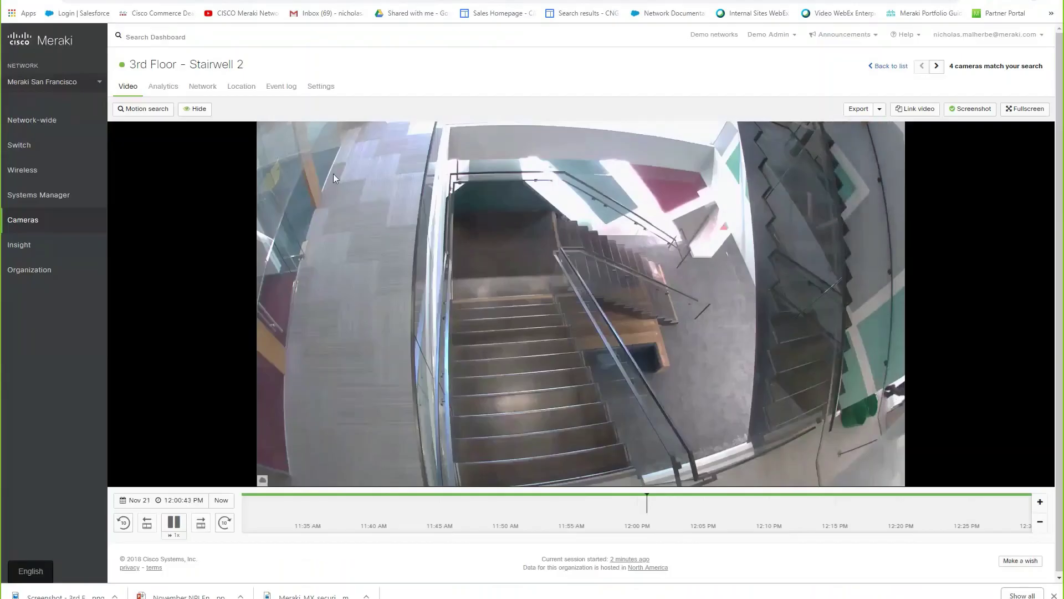
- Display the camera's analytics at a time resolution of 1 day and examine the people counts and motion heatmaps
left_click(168, 94)
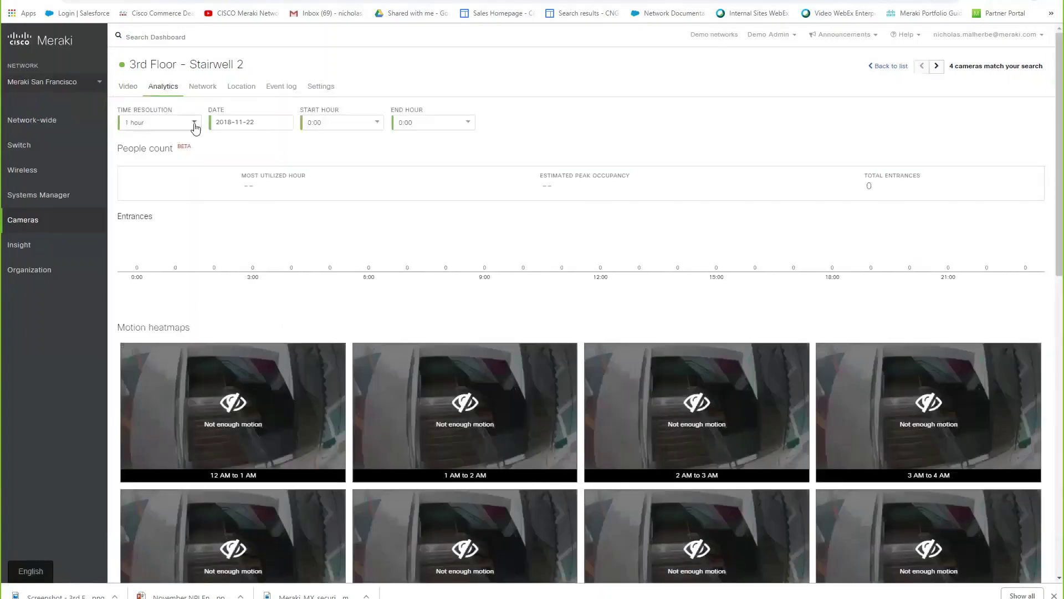
left_click(162, 125)
left_click(162, 173)
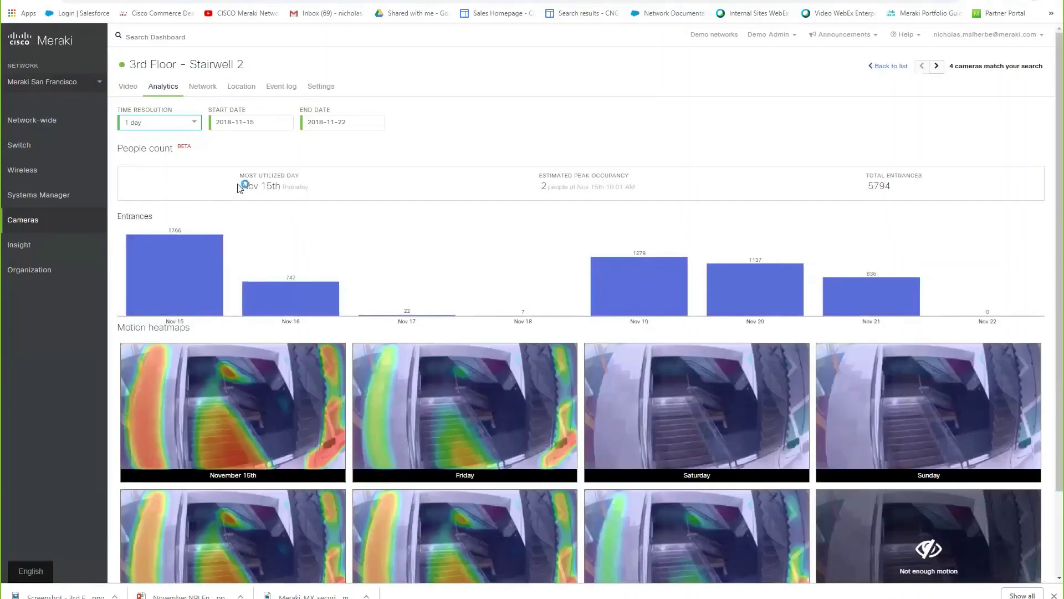
mouse_move(285, 192)
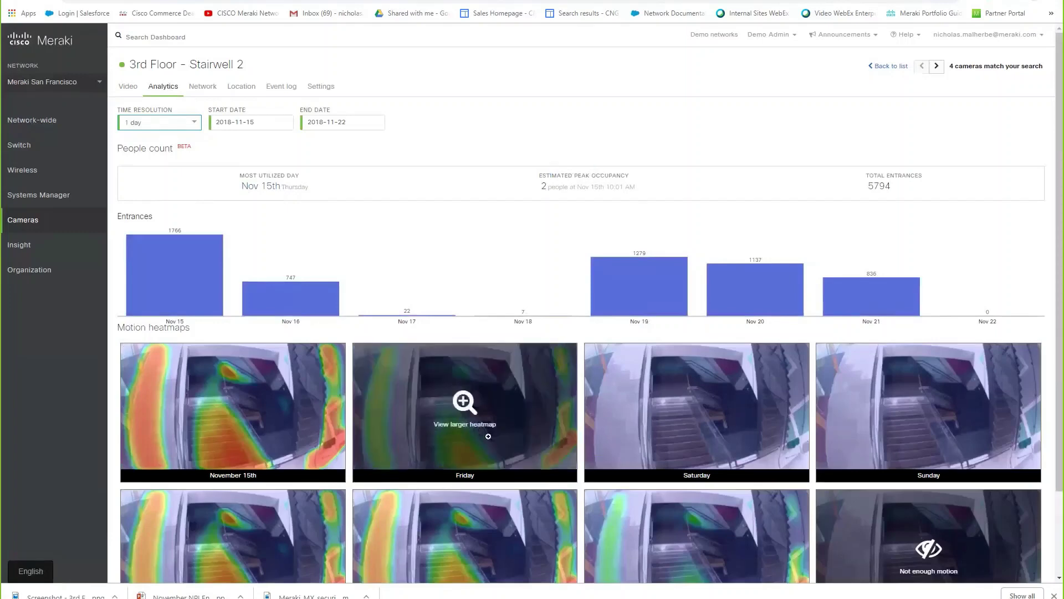
mouse_move(516, 427)
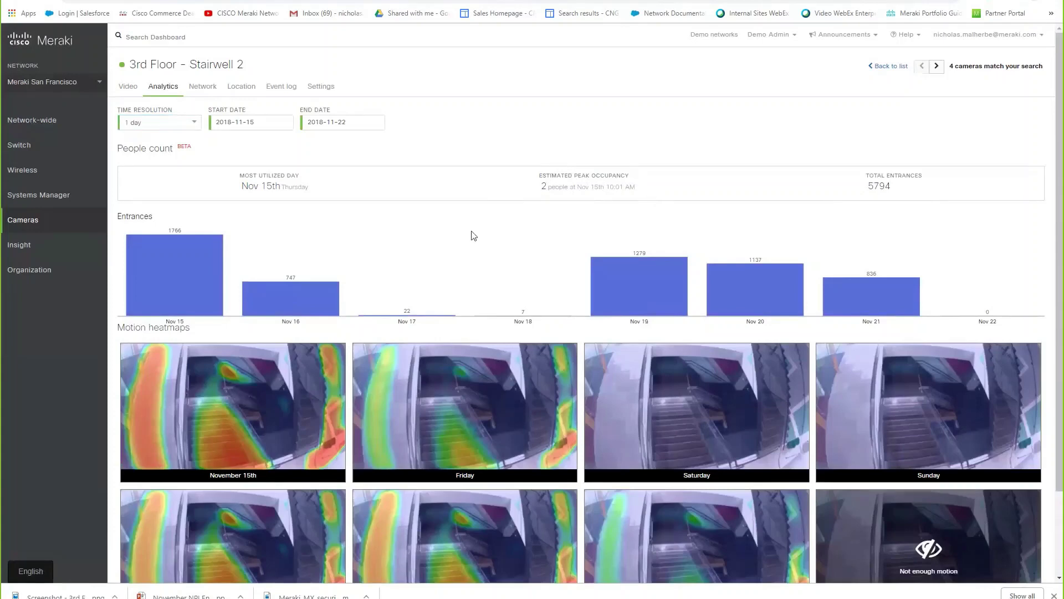
mouse_move(281, 442)
- Examine the camera's network details, including connectivity, addresses, switch port, firmware and the troubleshooting tools
left_click(197, 92)
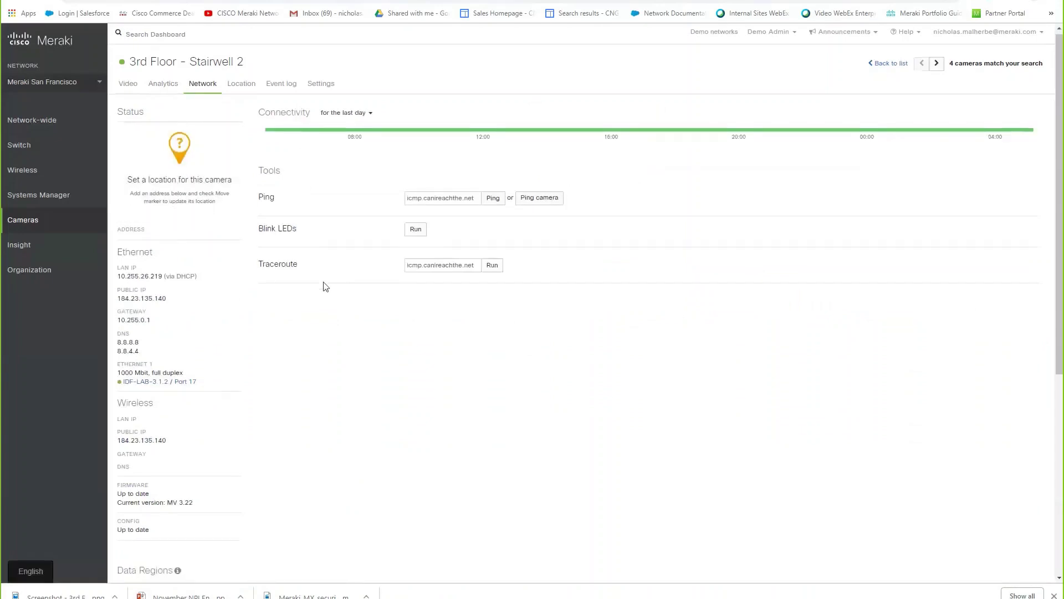
scroll(318, 282, "down", 2)
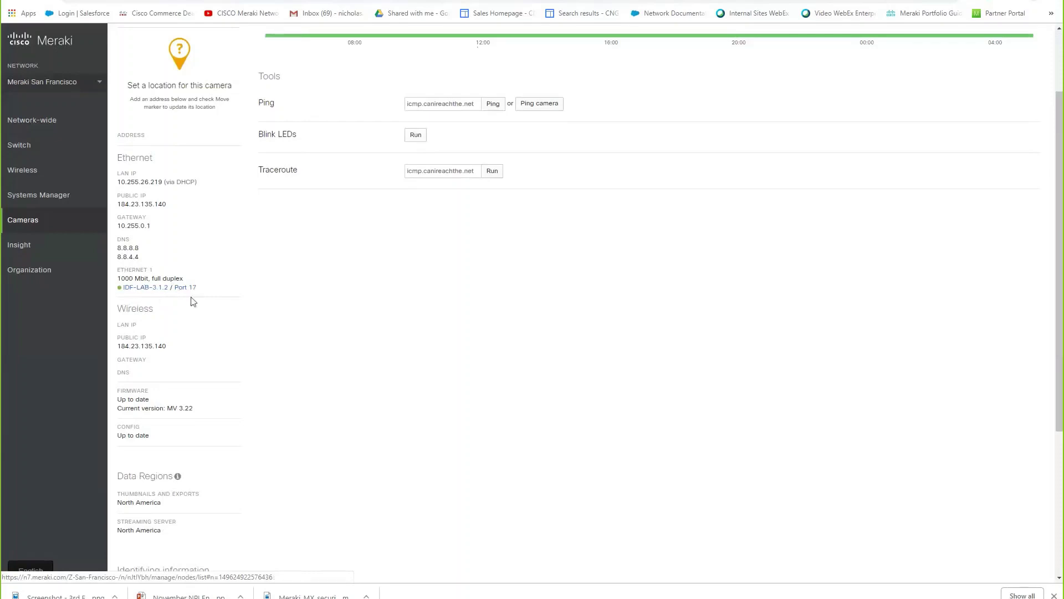
scroll(261, 166, "up", 3)
- Open the camera's quality and retention settings and review its retention period and recording schedule option
left_click(245, 89)
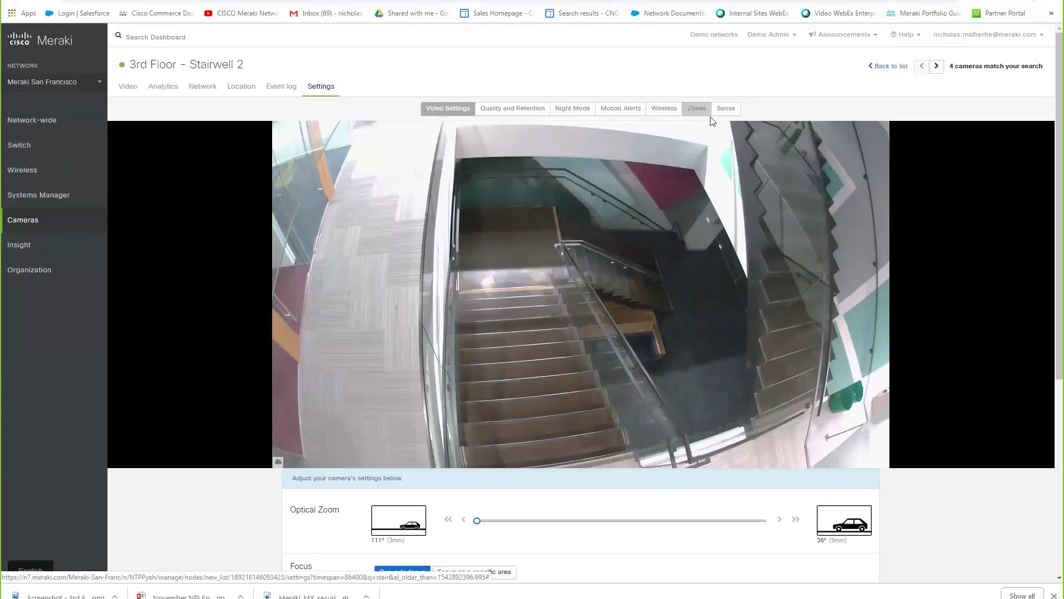
left_click(512, 109)
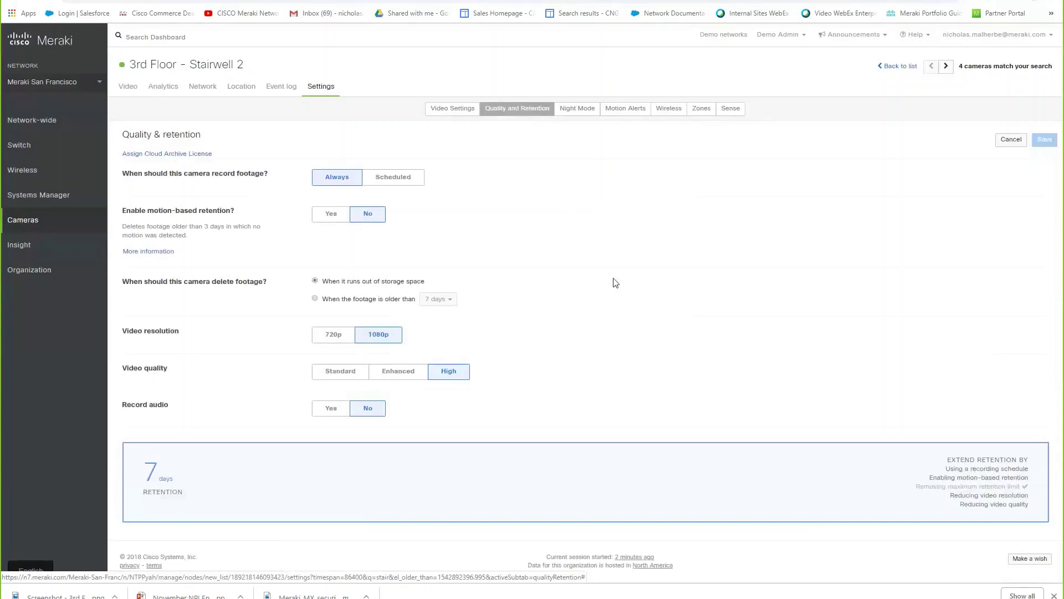
left_click_drag(143, 476, 471, 501)
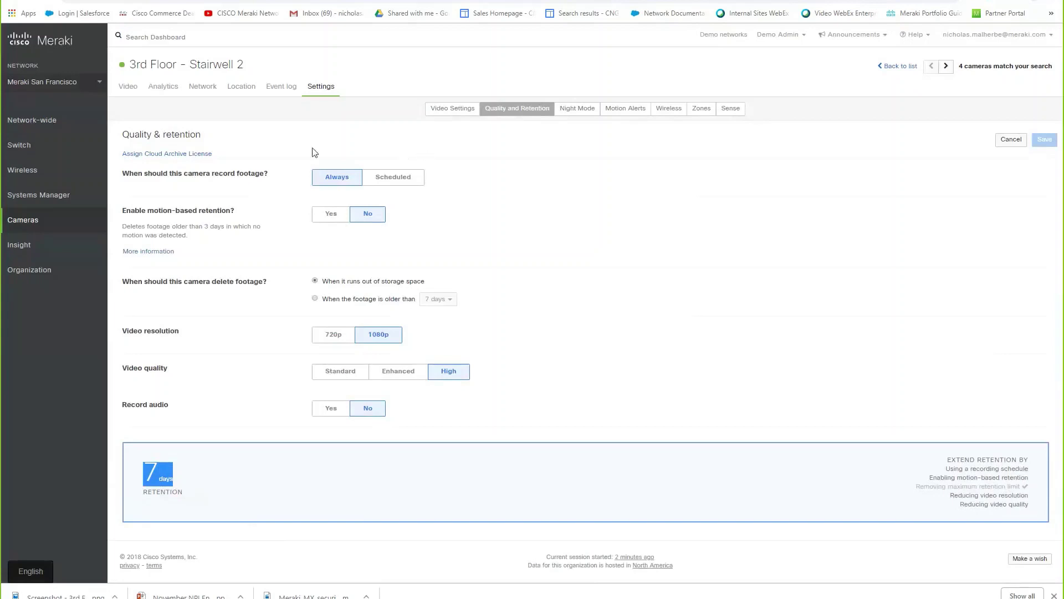
left_click(134, 178)
left_click_drag(134, 178, 294, 192)
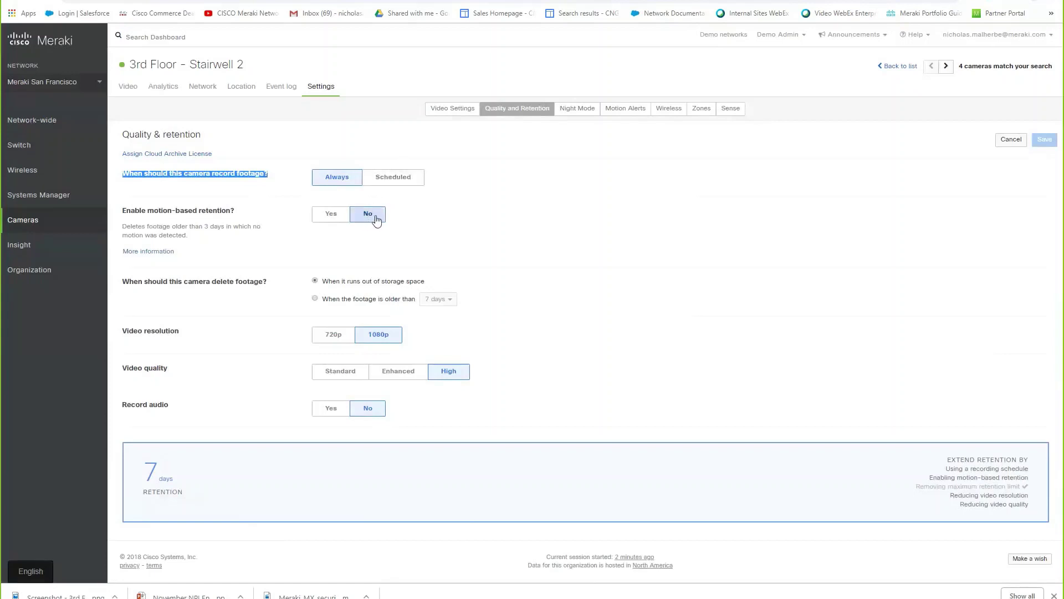
- Select Yes for motion-based retention, read its description and open the detailed information about it
left_click(331, 214)
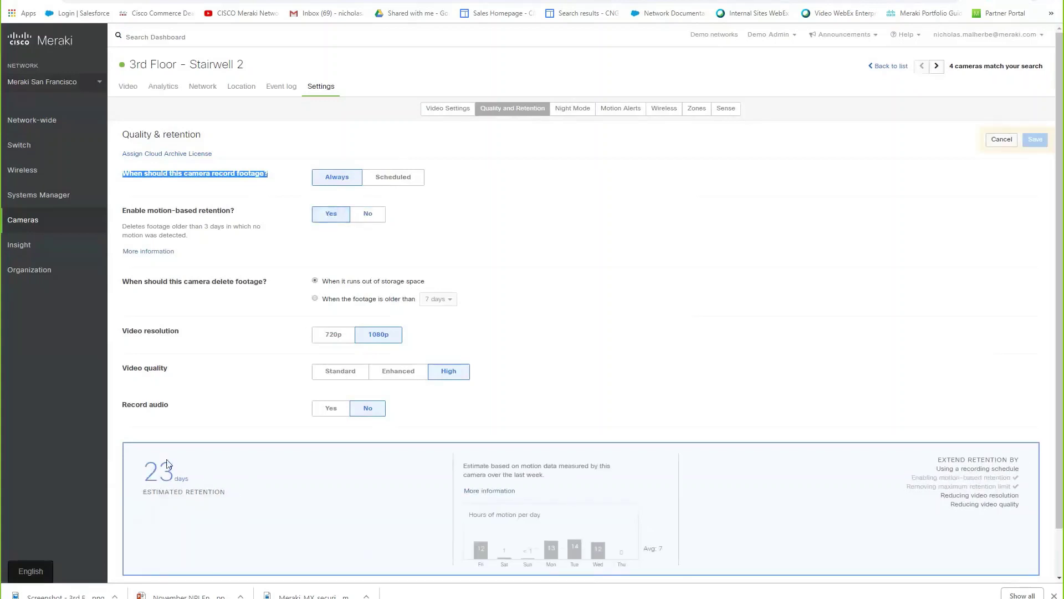
left_click(123, 212)
left_click_drag(236, 210, 370, 247)
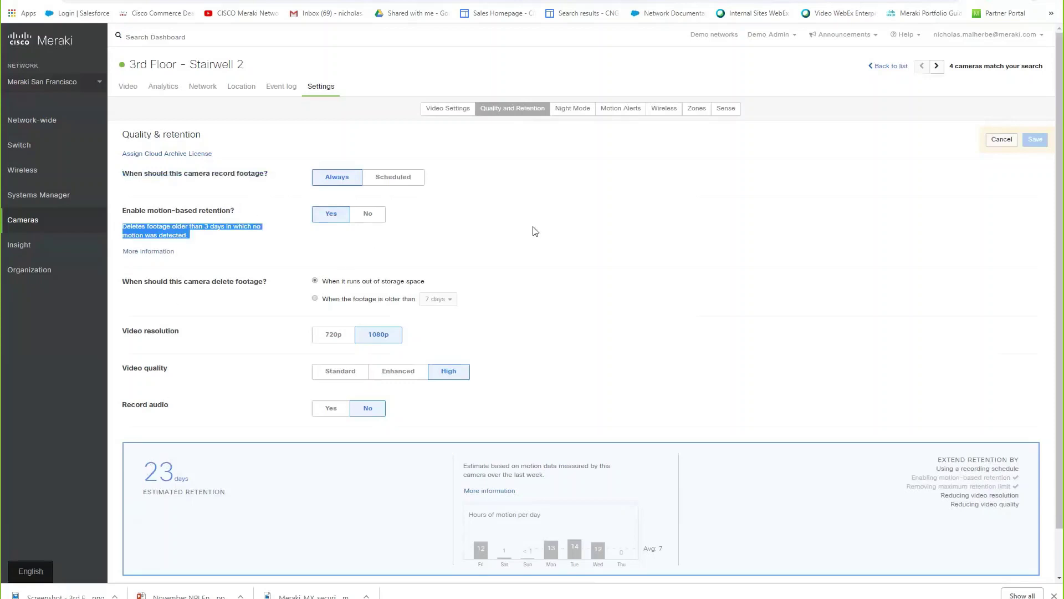
left_click(299, 239)
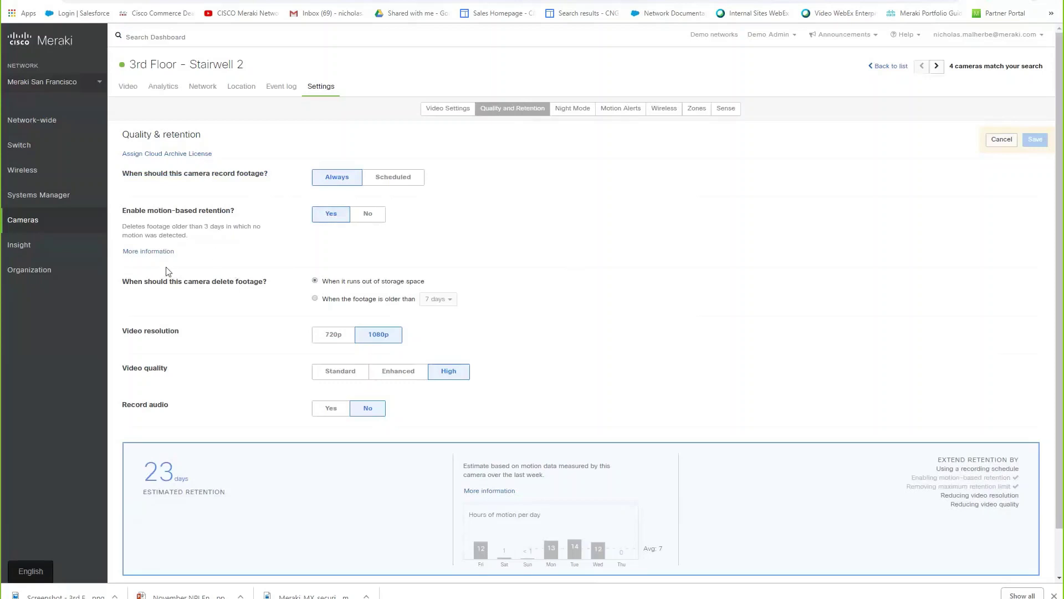
left_click(153, 252)
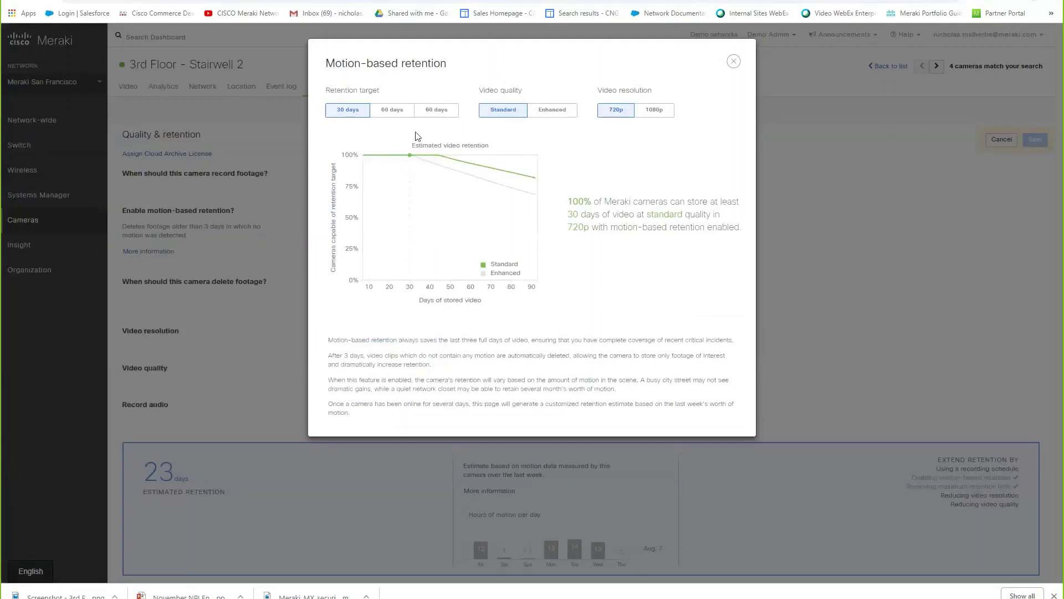
- Check the motion-based retention estimate for a 90-day target at Enhanced quality and 1080p, and close the information
left_click(395, 114)
left_click(435, 115)
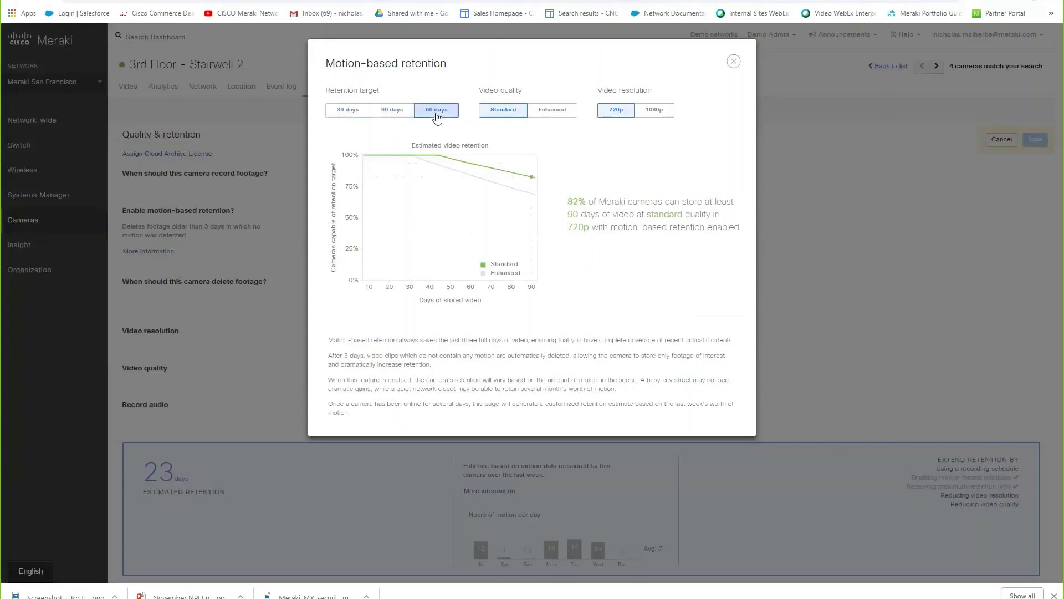
left_click(551, 113)
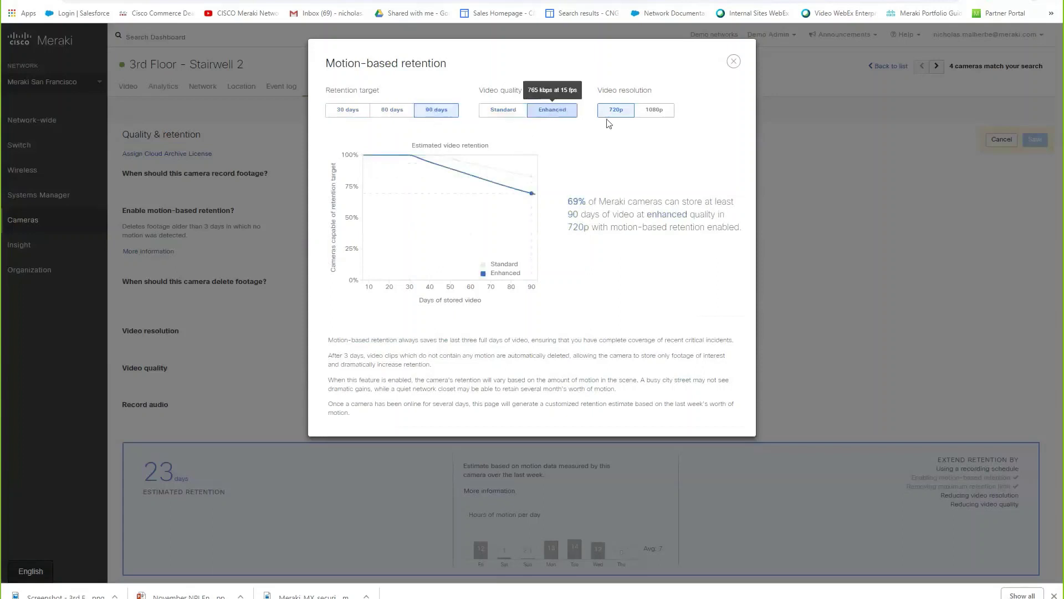
left_click(668, 110)
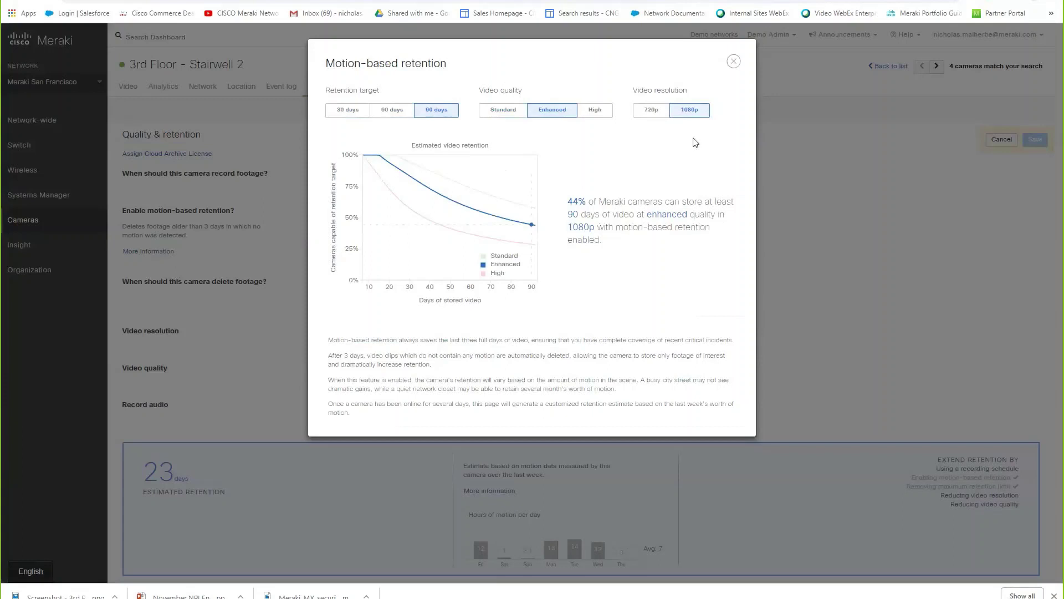
left_click(734, 61)
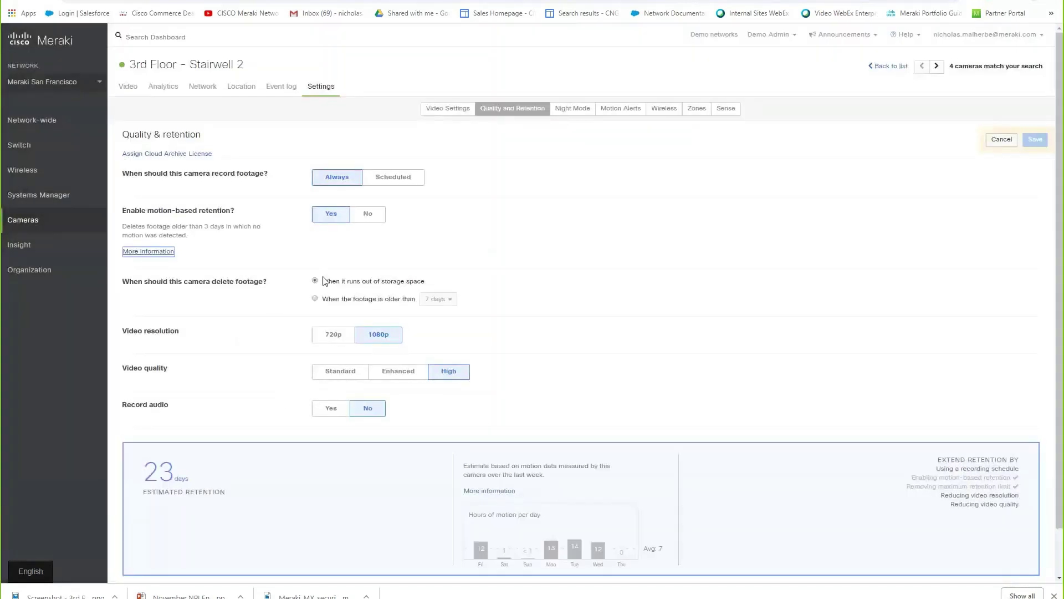
- Try deleting footage older than 24 hours and older than 5 days, and return to deletion when storage space runs out
left_click_drag(129, 283, 138, 284)
left_click_drag(252, 286, 273, 304)
left_click(327, 305)
left_click(315, 299)
left_click(438, 300)
left_click(460, 320)
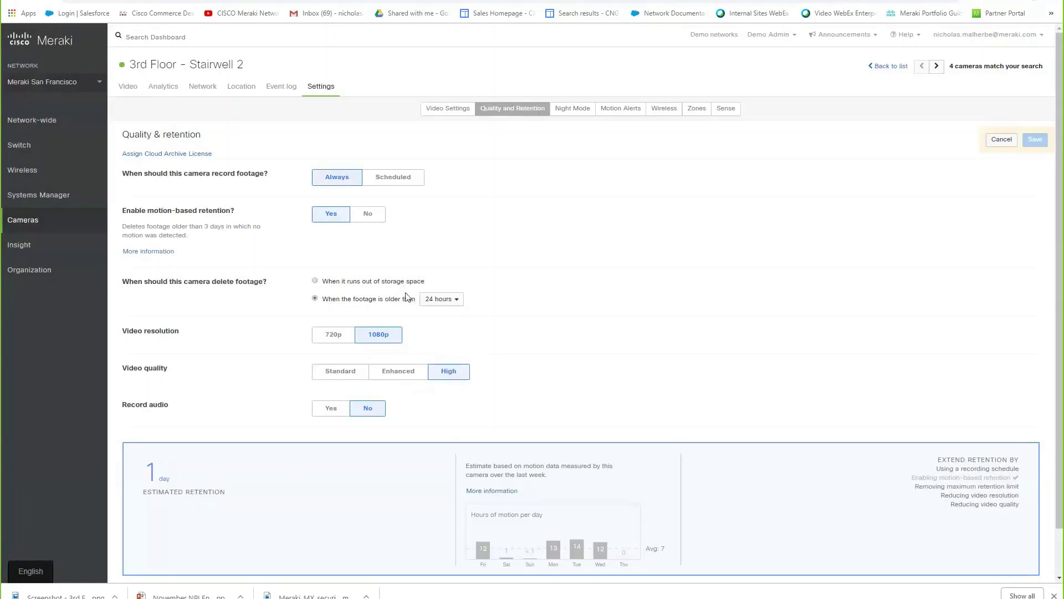
left_click(446, 298)
left_click(457, 394)
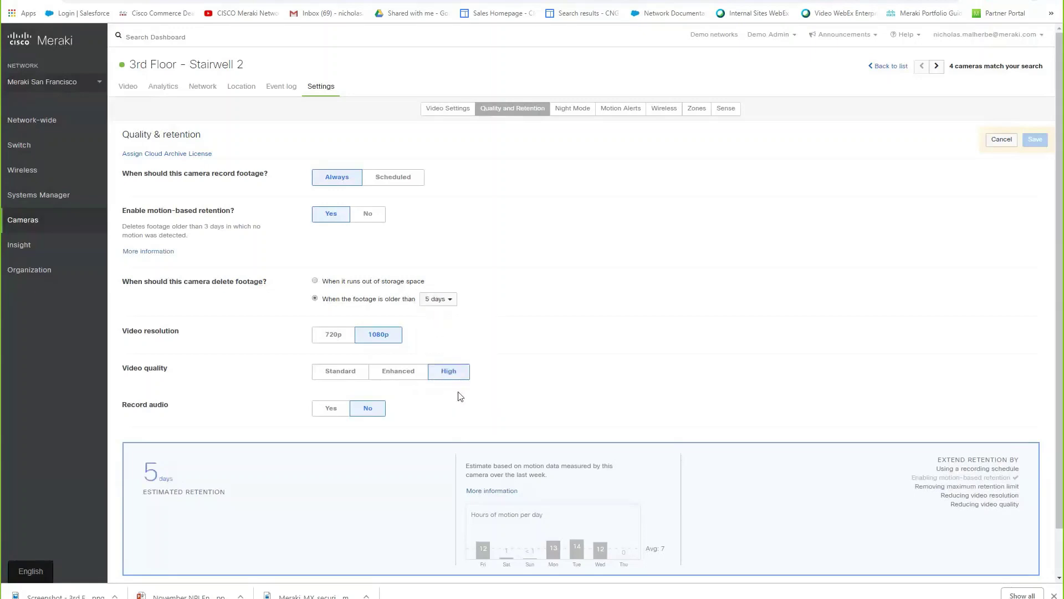
left_click(315, 281)
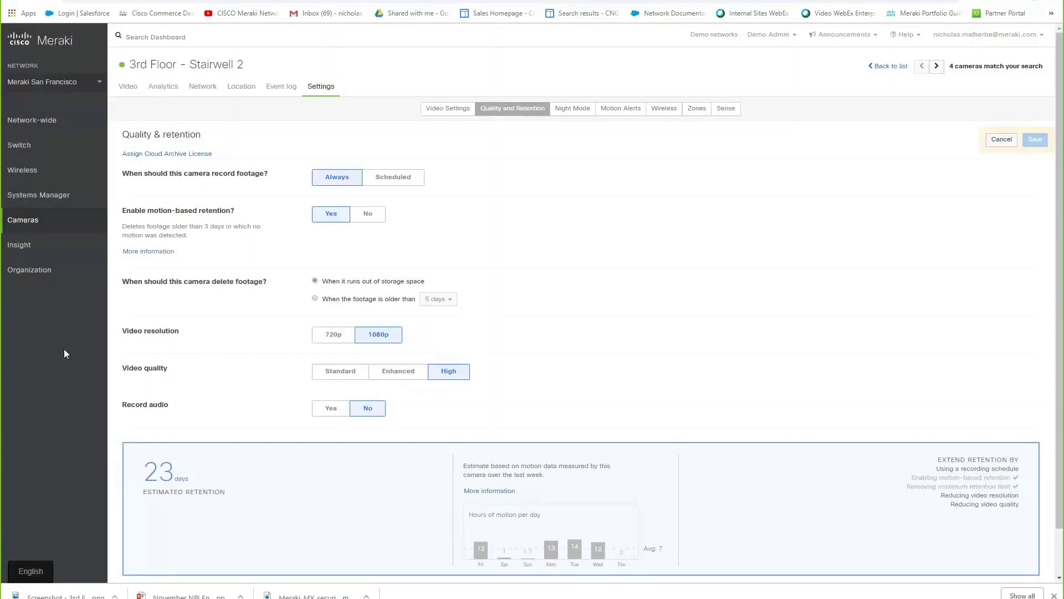
- Try 720p video resolution, set the video quality to Standard, and return the resolution to 1080p
left_click(333, 335)
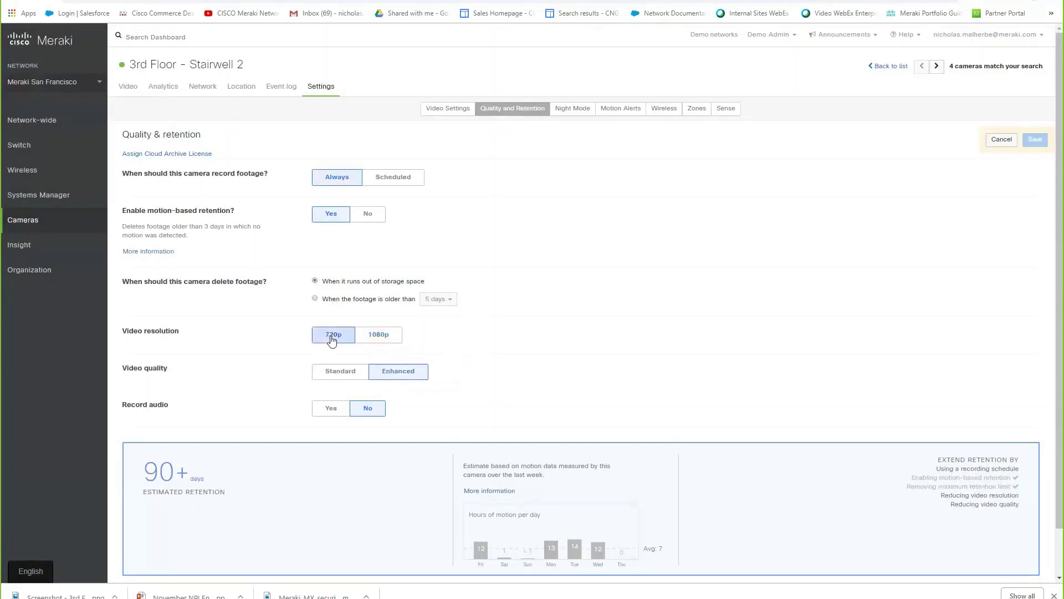
left_click(339, 370)
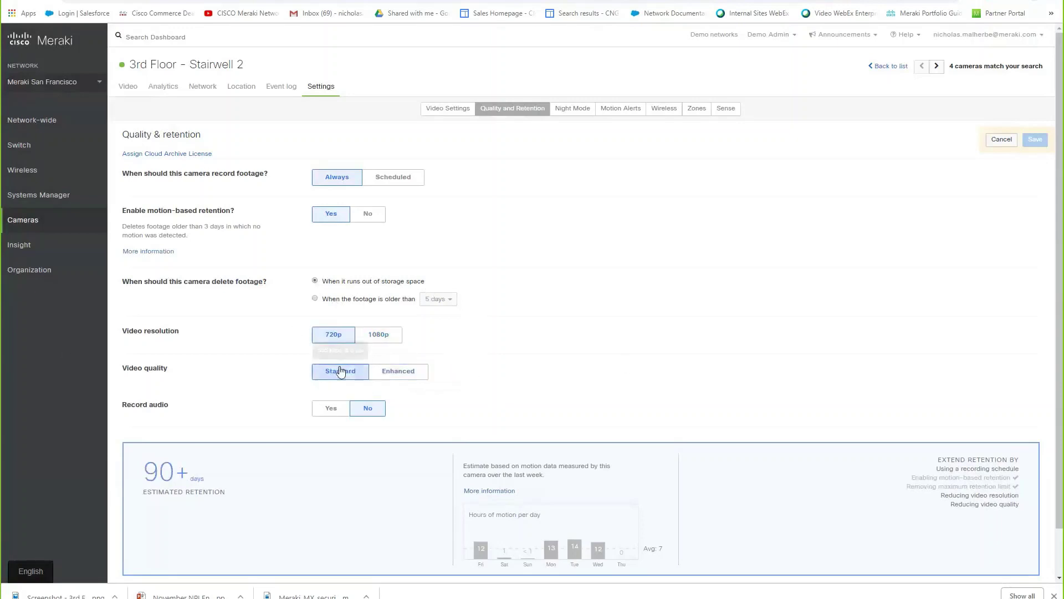
left_click(380, 334)
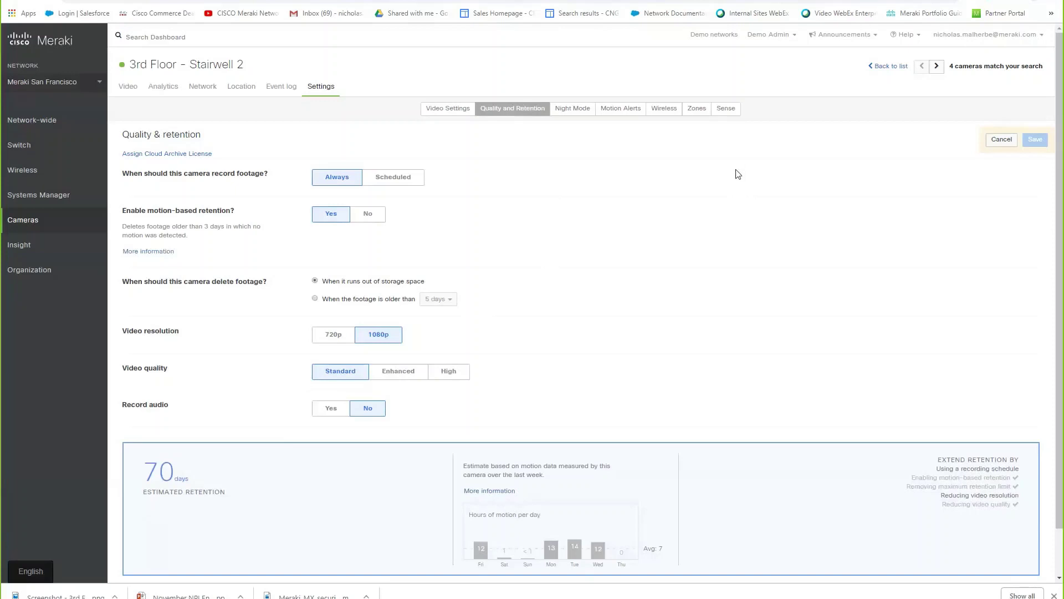
- Examine the camera's night mode settings and its motion alert options
left_click(583, 113)
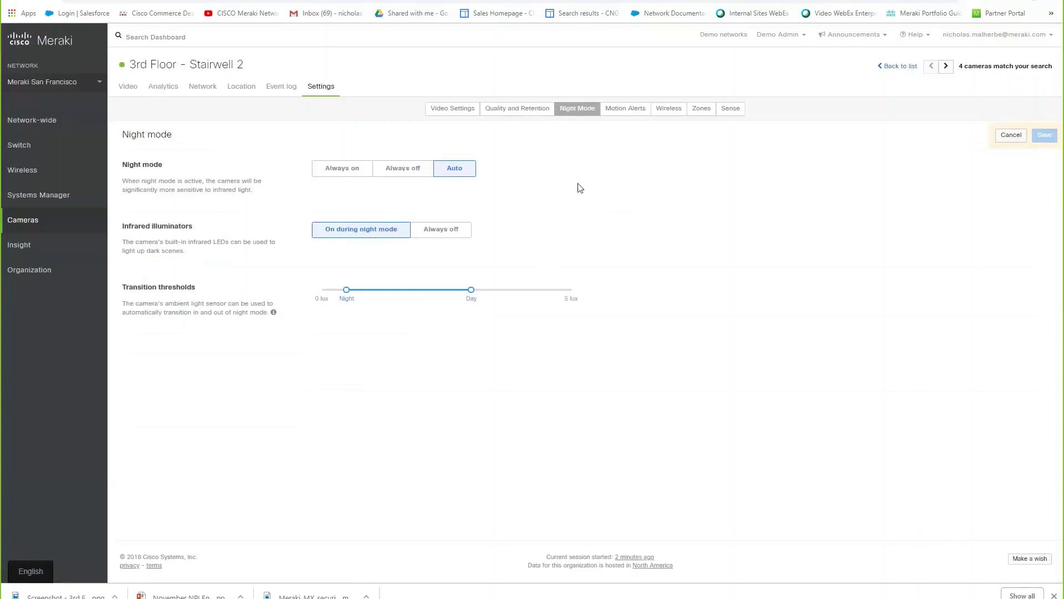
left_click(630, 113)
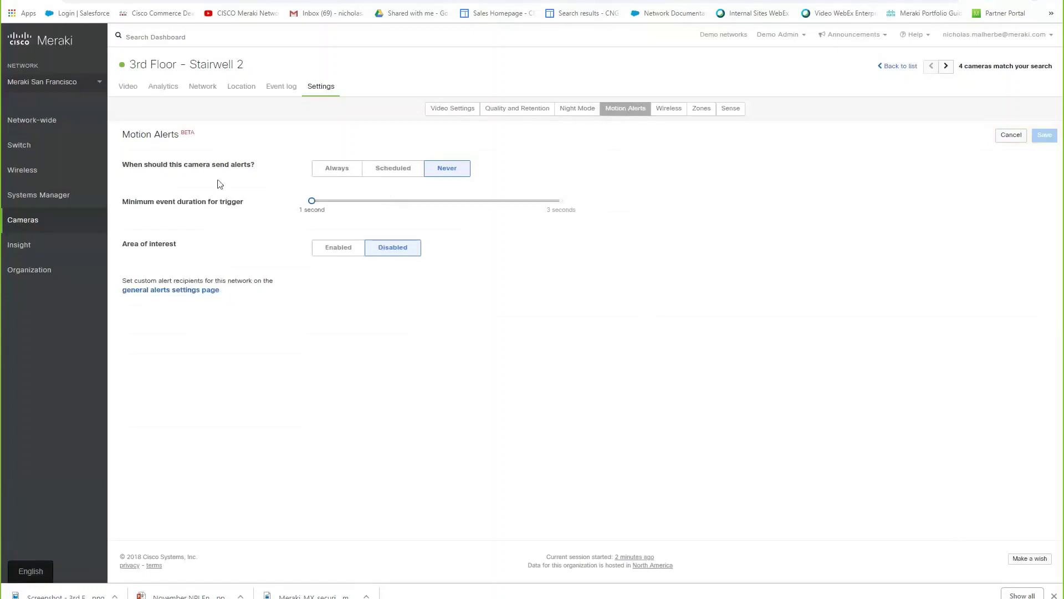
left_click_drag(153, 165, 338, 171)
- Set motion alerts to Always with a 3-second minimum event duration, and enable an area of interest over the floor beside the lower stairs
left_click(337, 169)
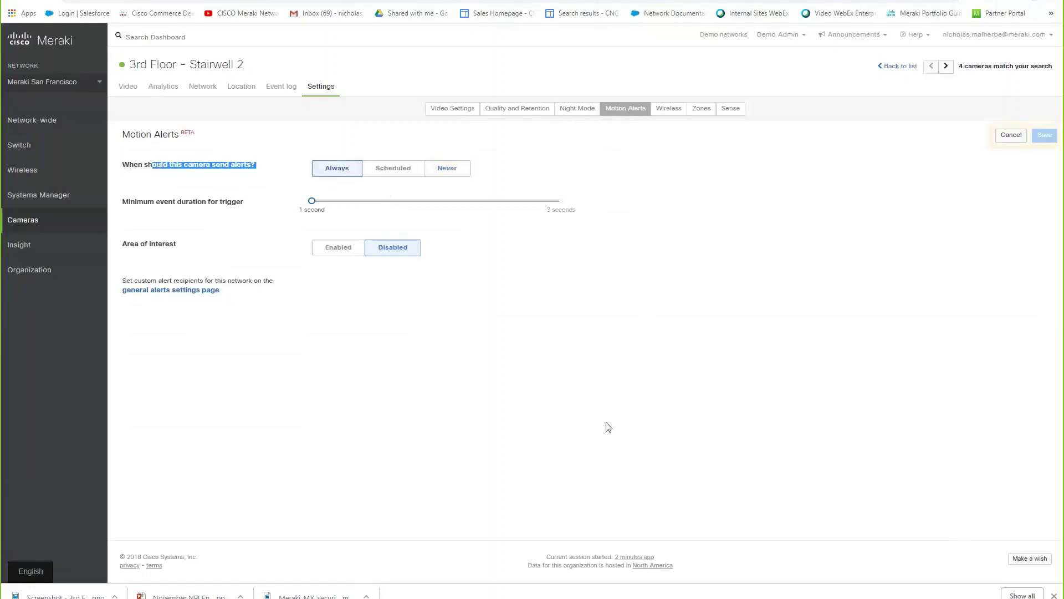
left_click_drag(311, 201, 565, 199)
left_click(339, 247)
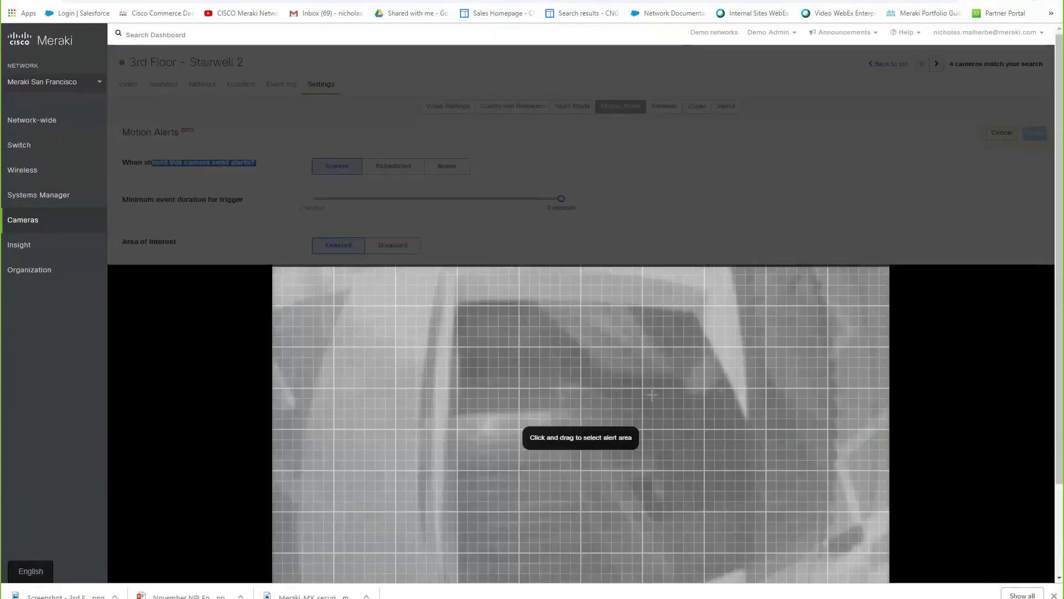
scroll(634, 367, "down", 2)
left_click_drag(673, 417, 745, 467)
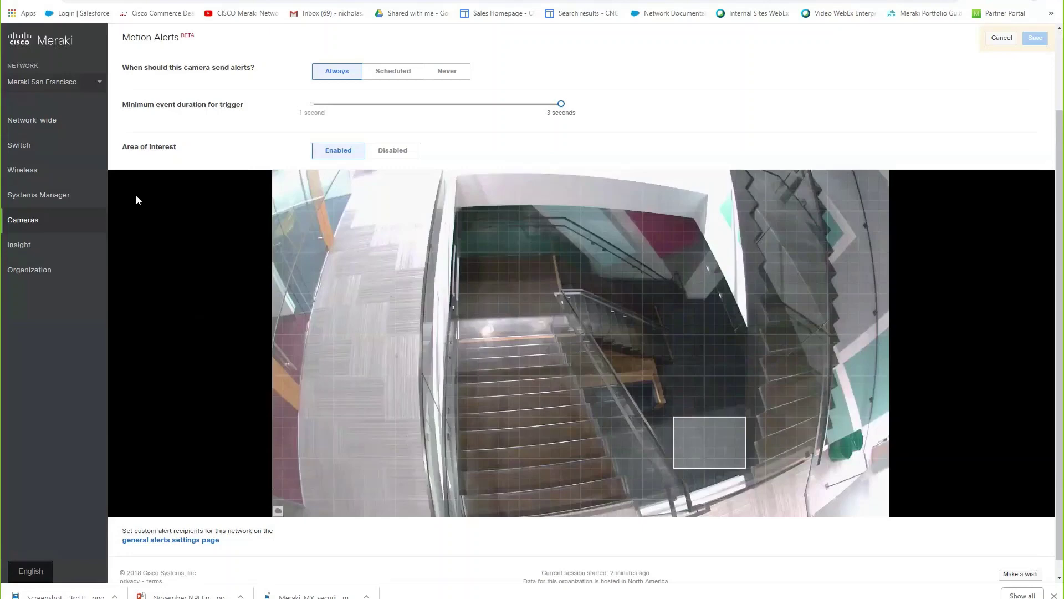
mouse_move(31, 131)
scroll(658, 297, "down", 1)
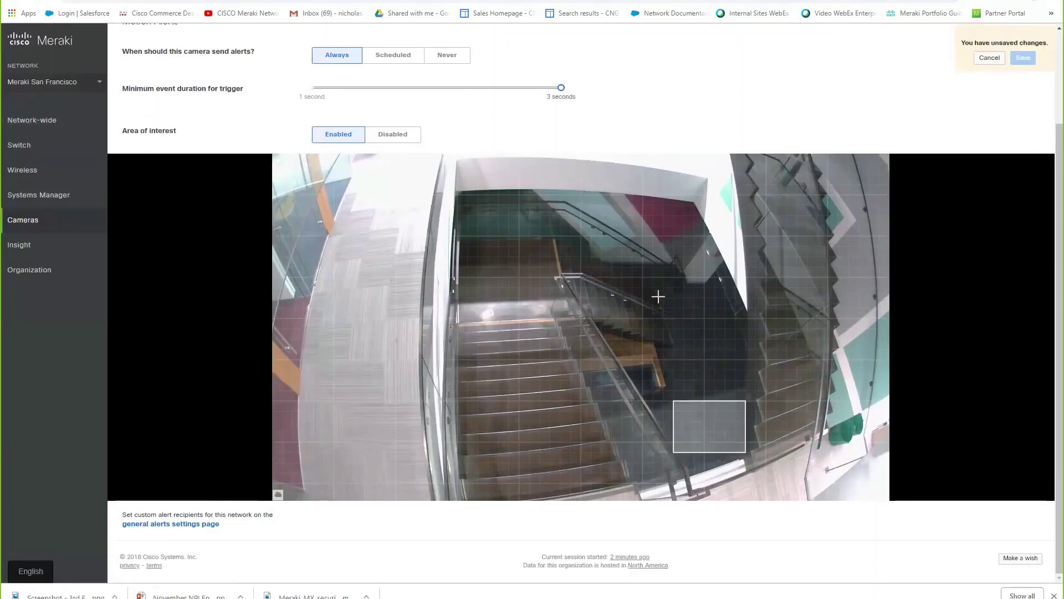
scroll(657, 296, "up", 3)
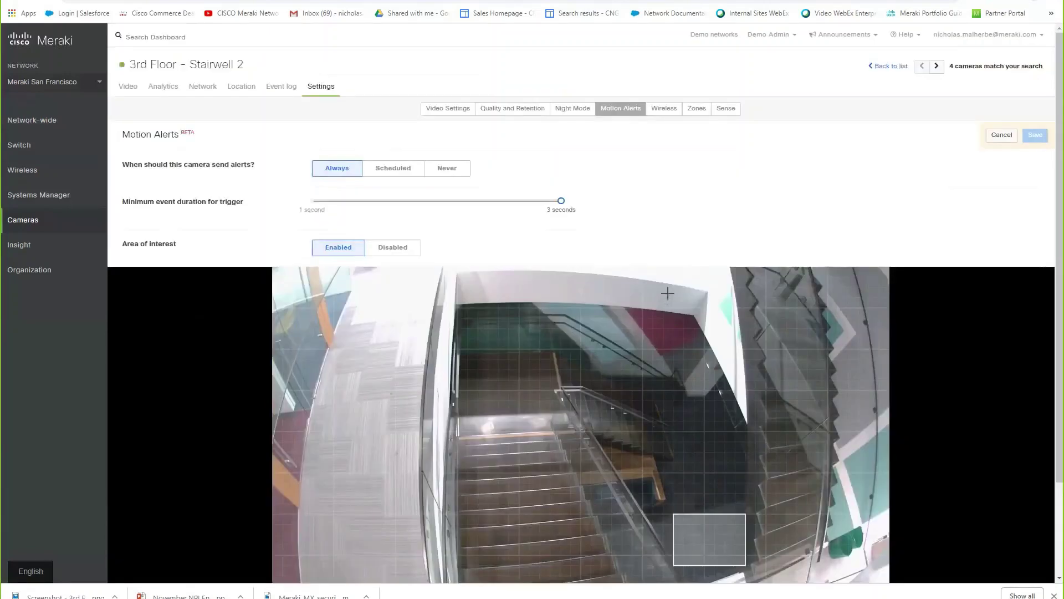
- Look at the camera's wireless profile settings and open its zone configuration
left_click(664, 109)
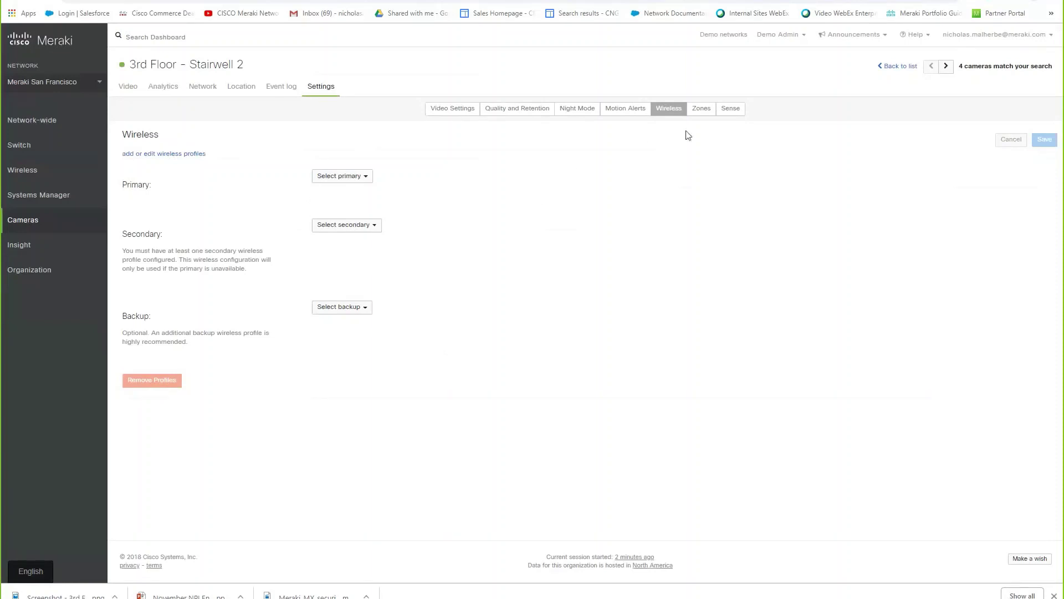
left_click(701, 108)
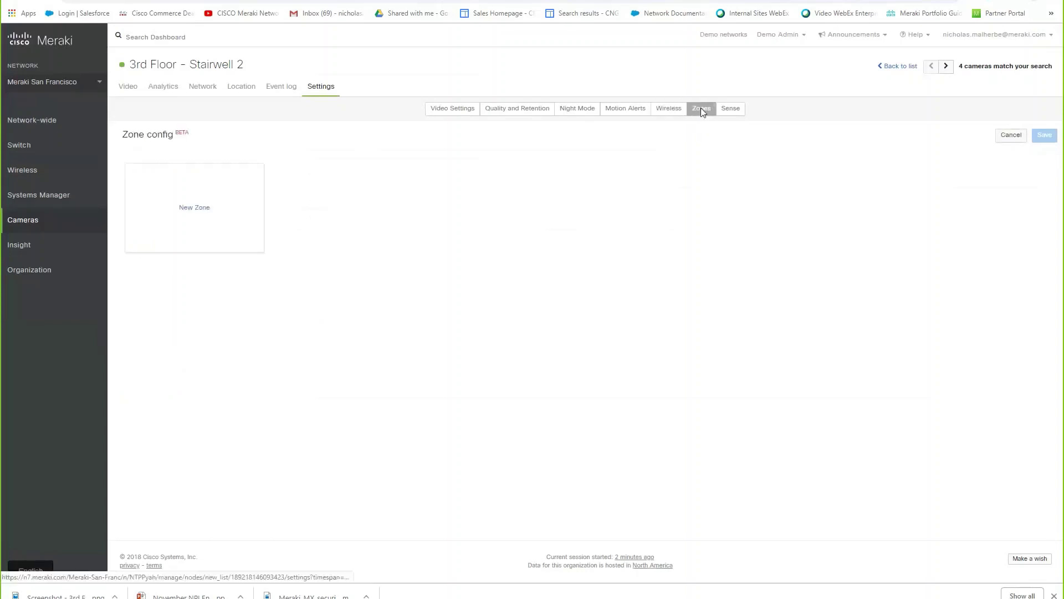
- Try out a new zone by outlining areas over the walkway, the stairs and the far side of the stairwell, and discard it
left_click(187, 212)
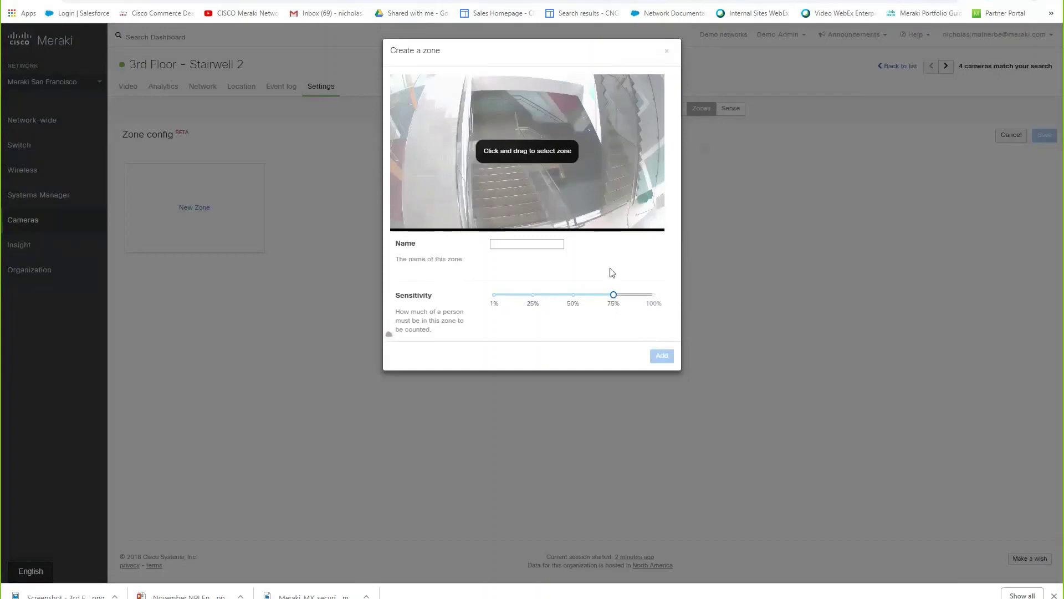
mouse_move(446, 104)
left_mouse_down()
mouse_move(405, 121)
mouse_move(407, 210)
left_mouse_up()
left_click_drag(498, 119, 538, 204)
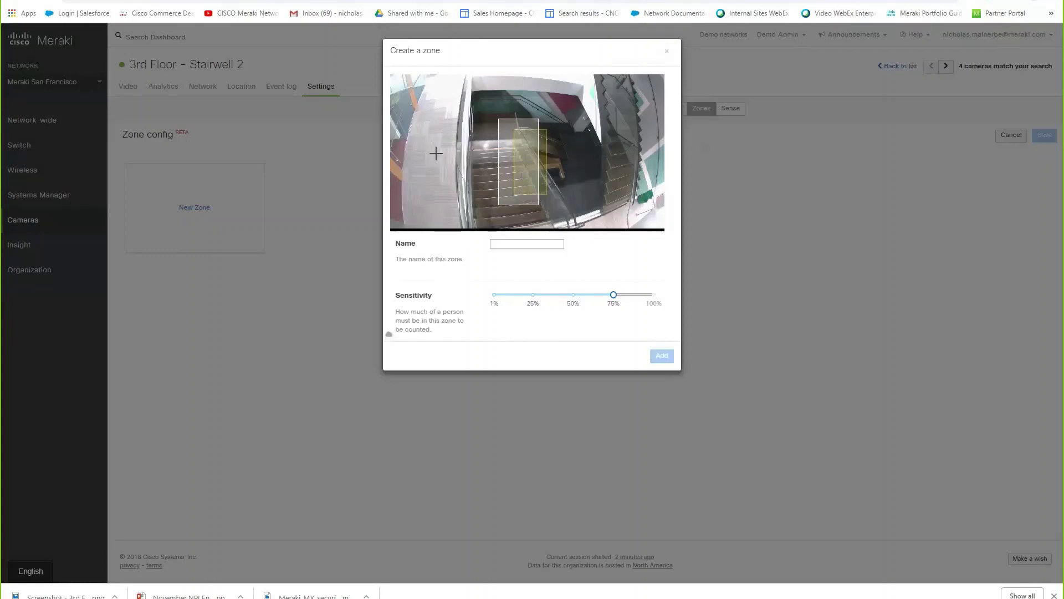
left_click_drag(421, 104, 444, 204)
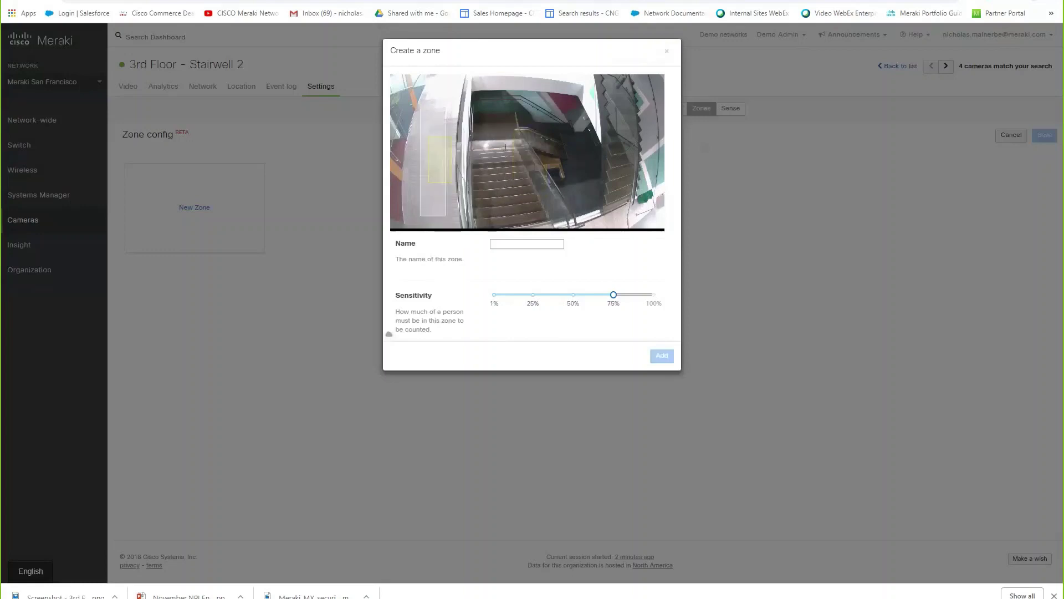
left_click_drag(503, 148, 534, 217)
mouse_move(635, 113)
left_mouse_down()
mouse_move(673, 114)
mouse_move(664, 207)
left_mouse_up()
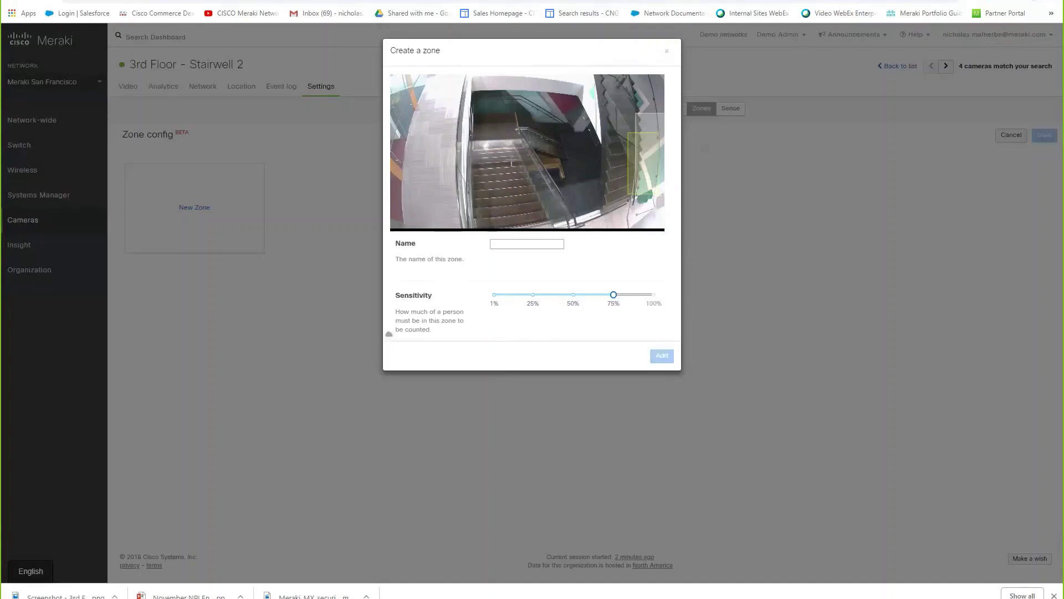
left_click(667, 54)
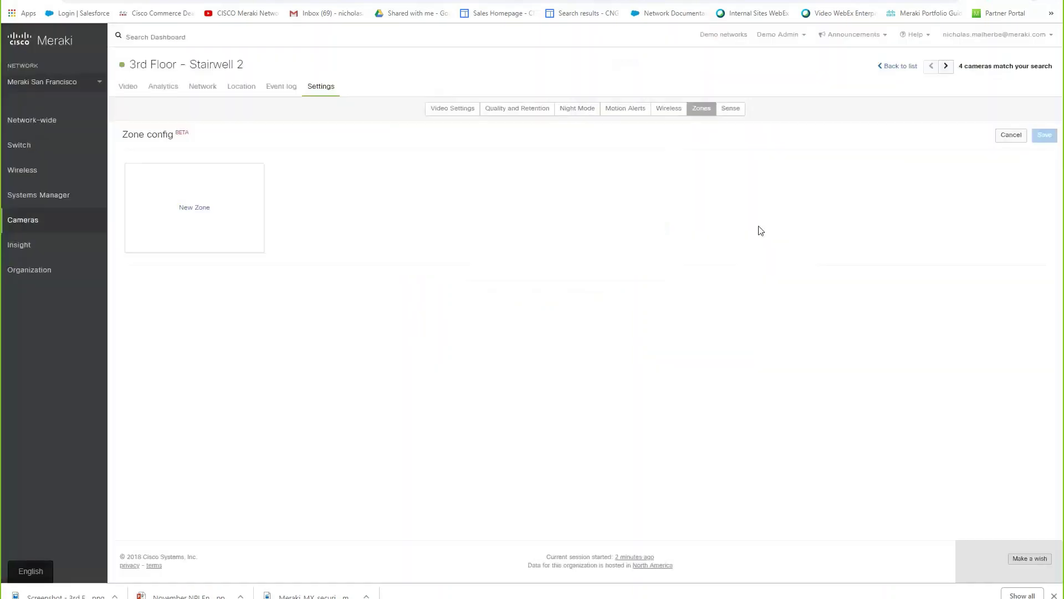
- Enable the MV Sense API for the camera and select MV Sense Broker as its MQTT broker
left_click(731, 111)
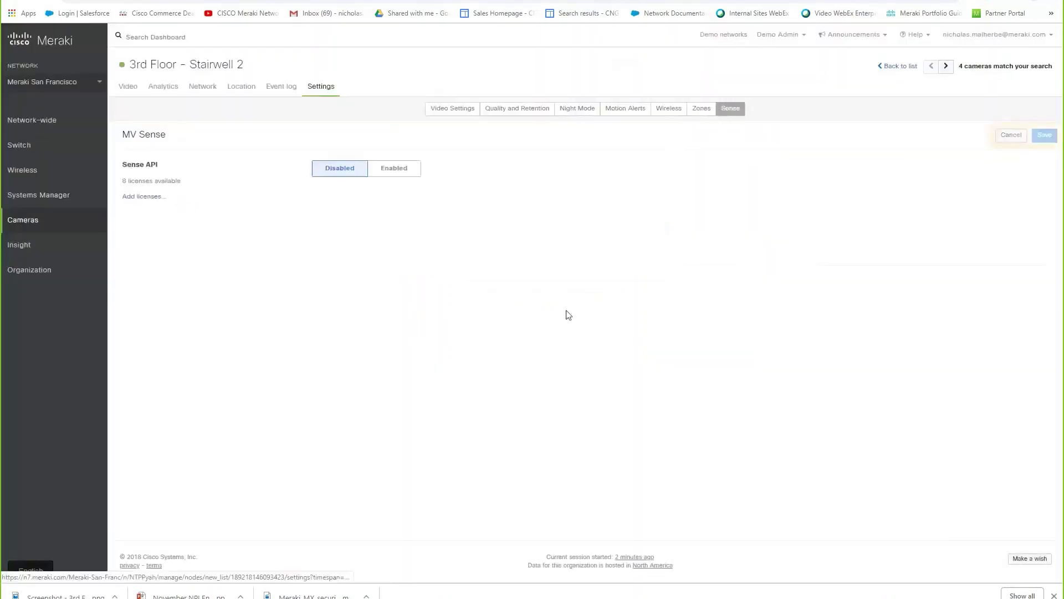
left_click(410, 176)
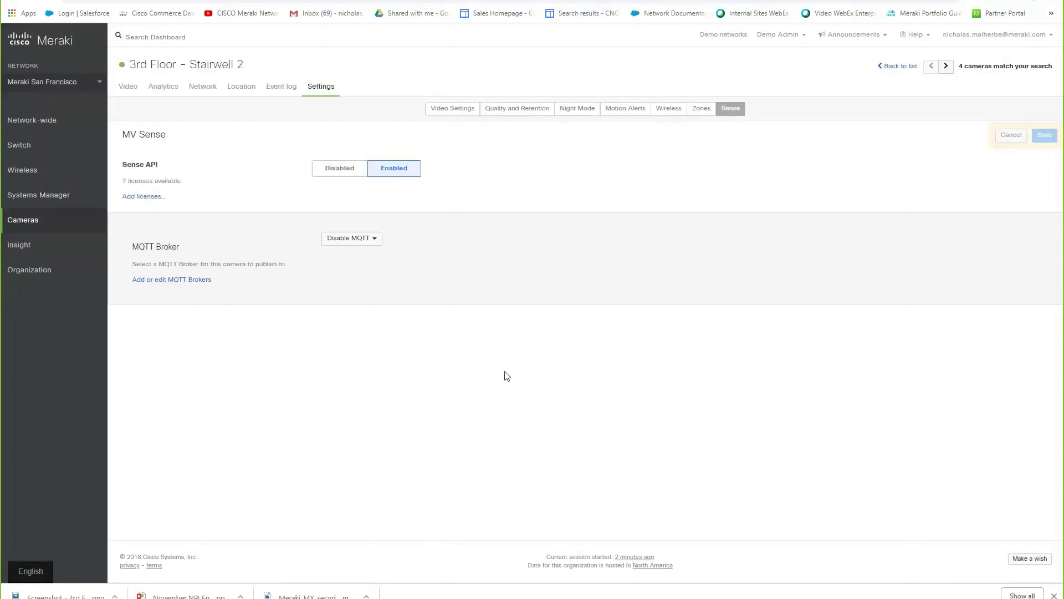
left_click(366, 238)
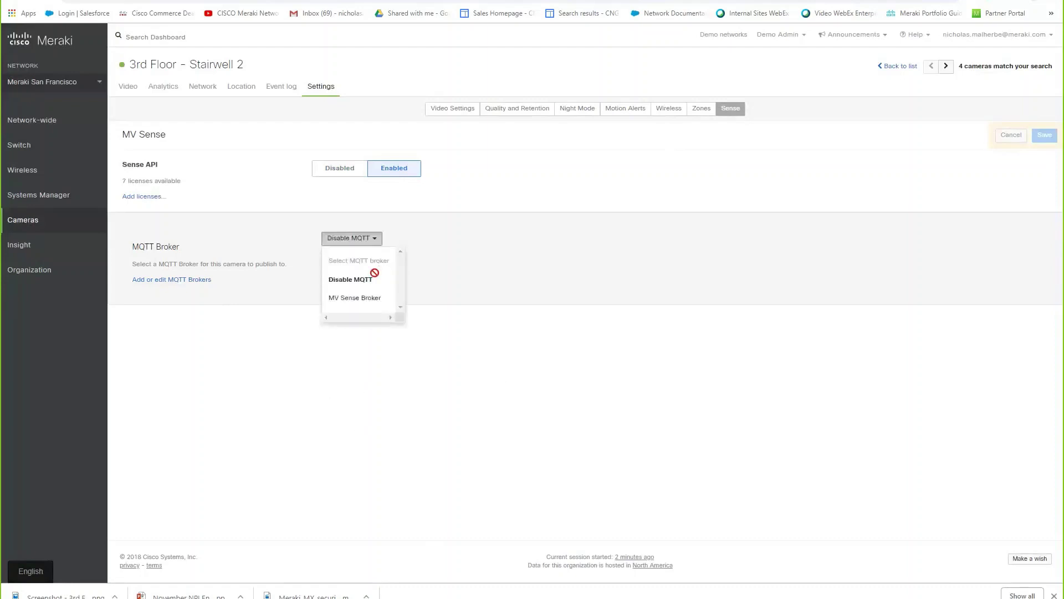
left_click(363, 300)
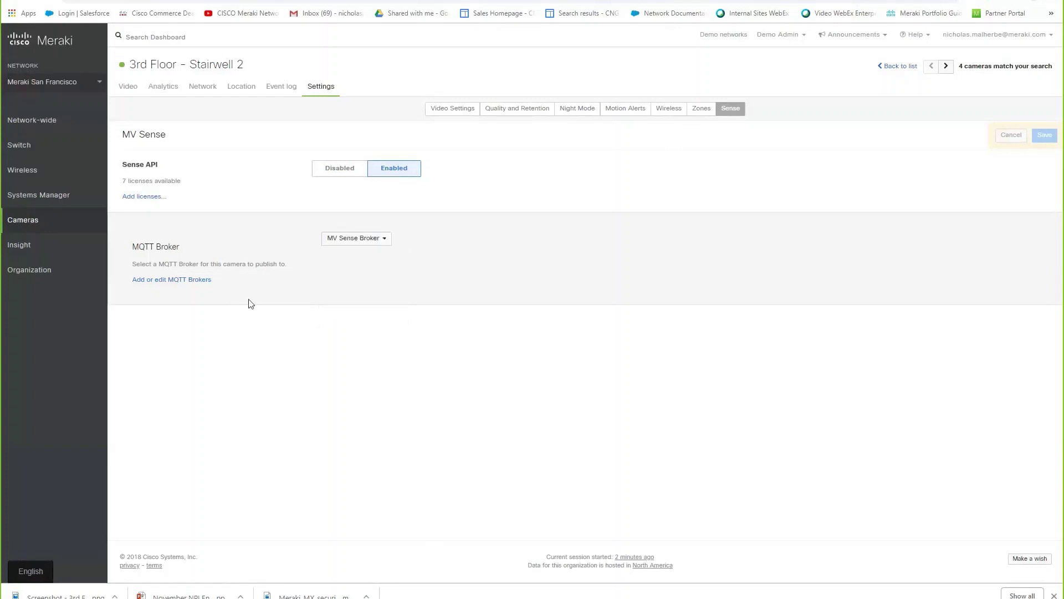
- Review the existing MQTT broker's settings and the form for a new broker, and cancel without adding one
left_click(155, 279)
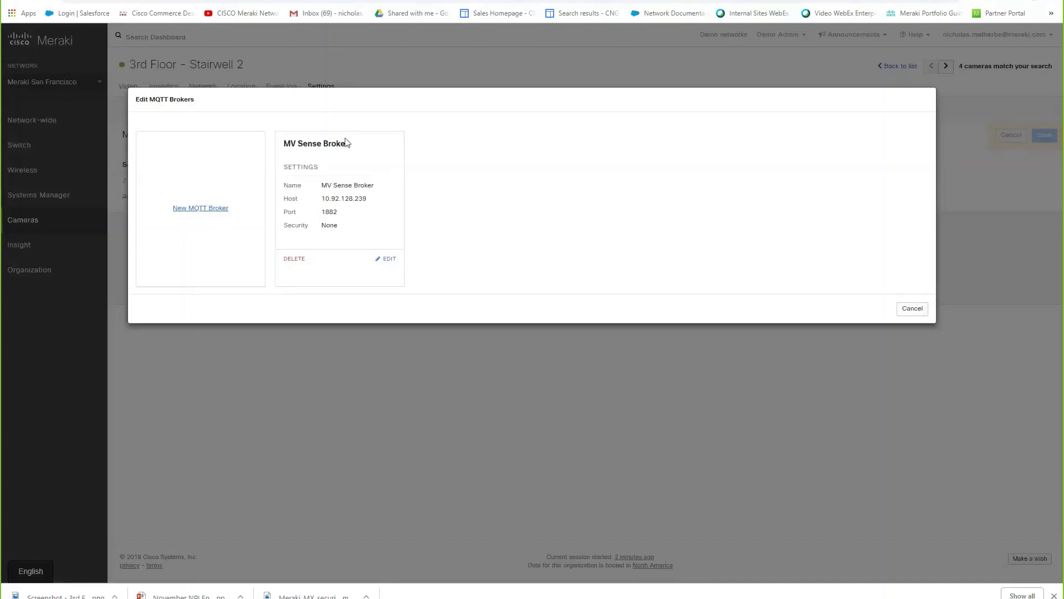
left_click(213, 211)
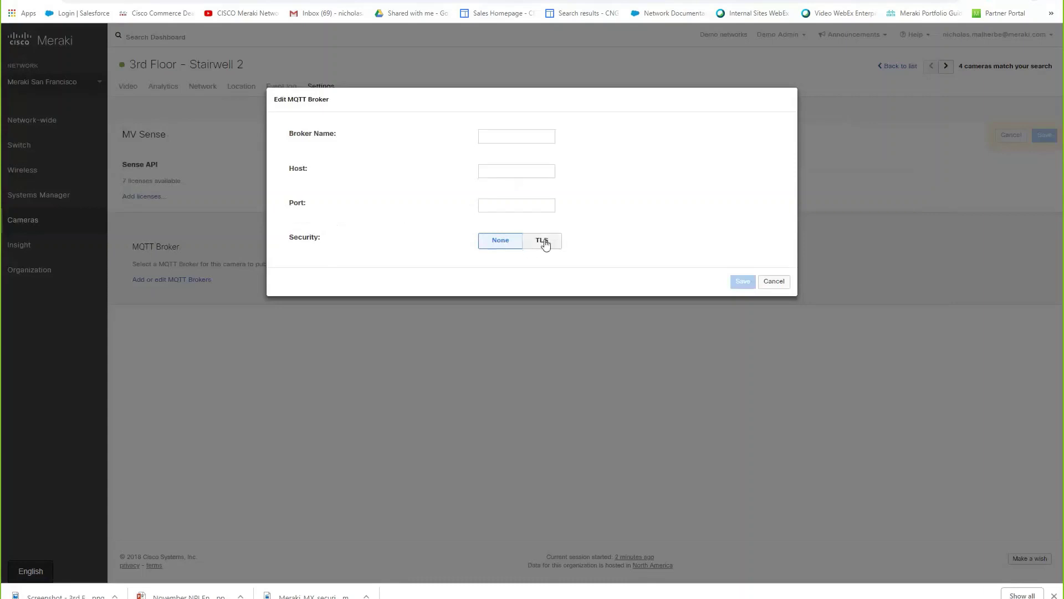
left_click(775, 283)
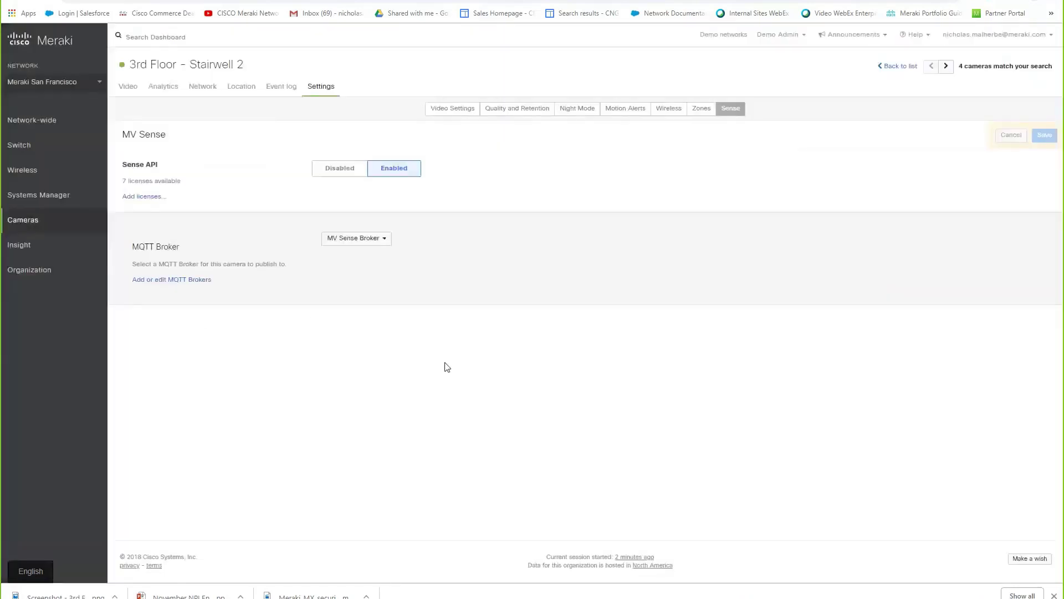
- Run a motion search over the central stairs in the camera's video and review the listed motion events
left_click(131, 87)
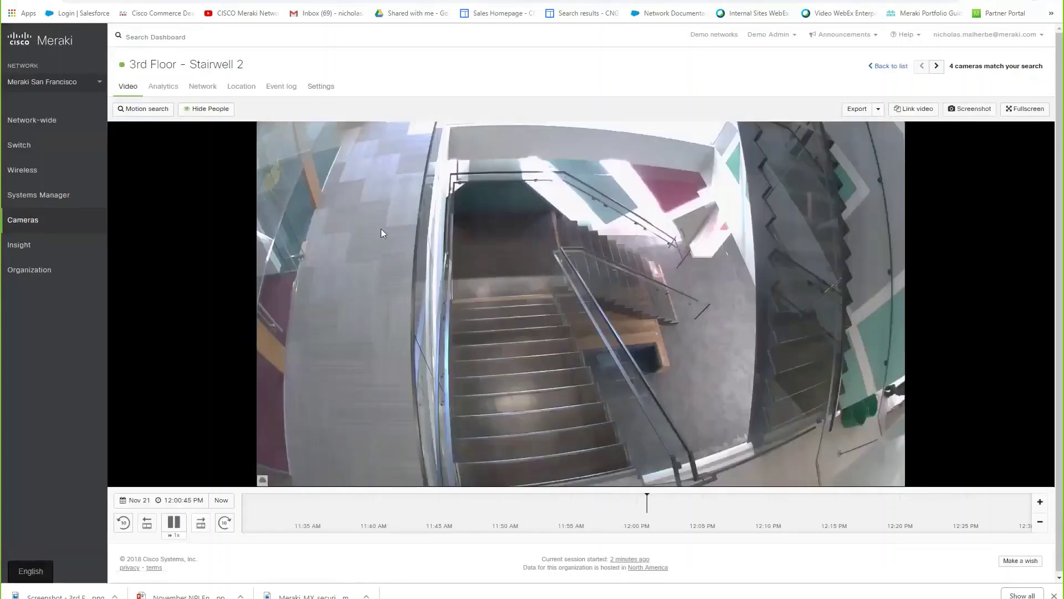
scroll(398, 221, "down", 1)
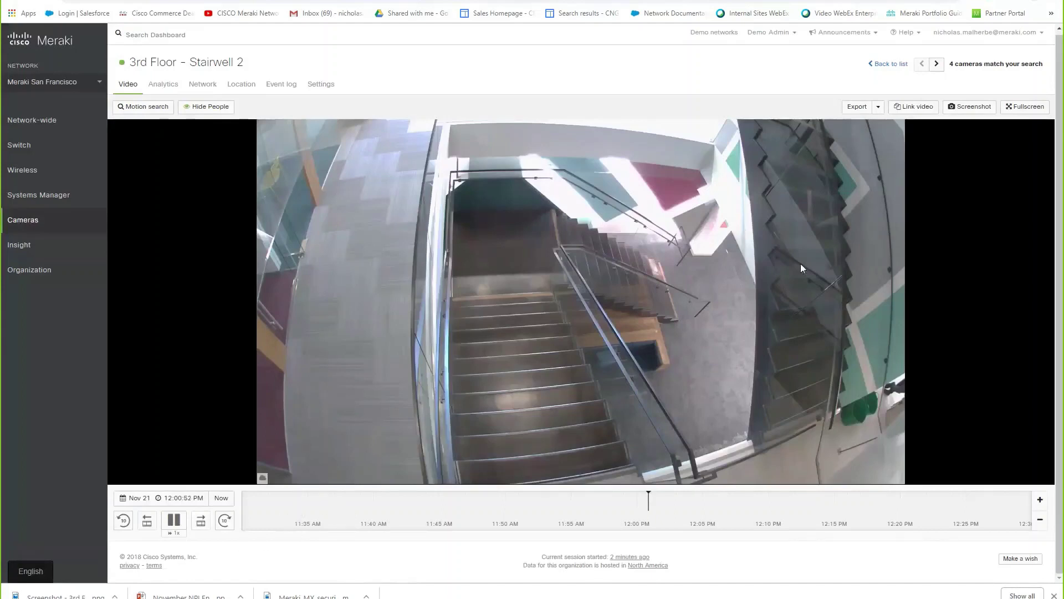
left_click(149, 107)
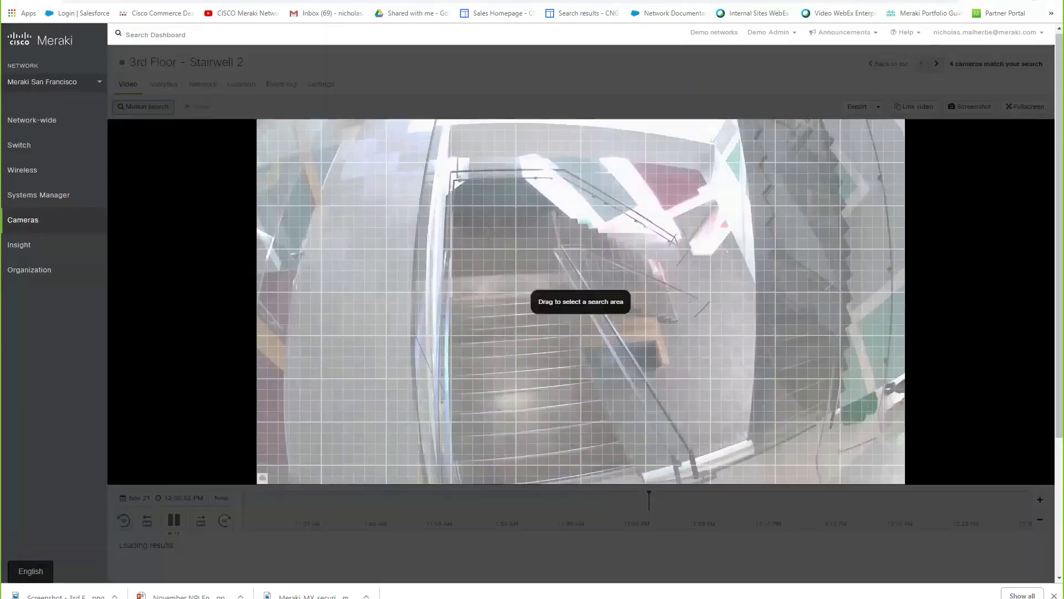
left_click_drag(483, 223, 635, 417)
scroll(643, 410, "down", 3)
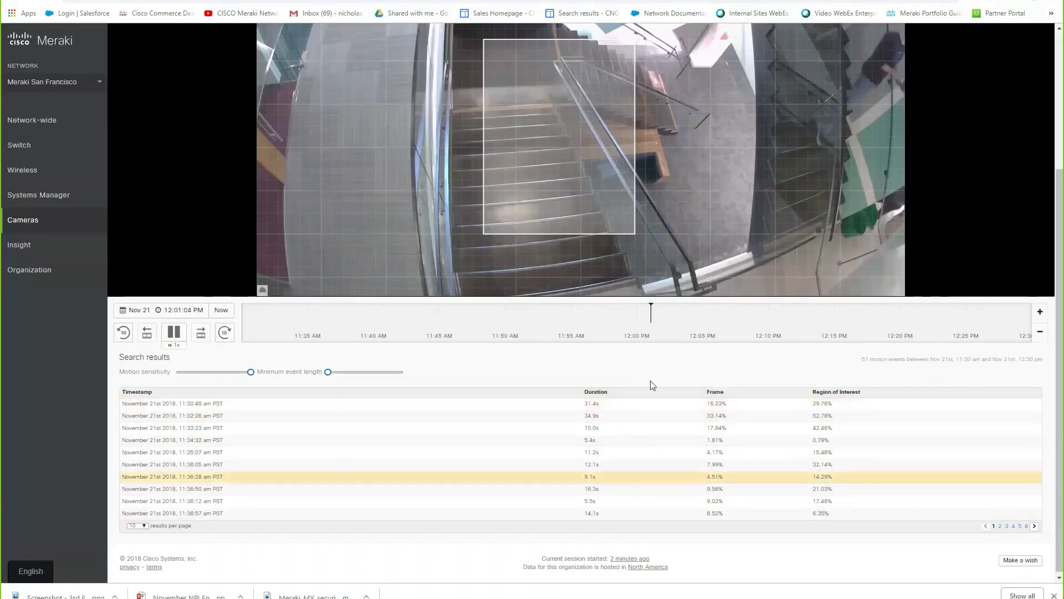
scroll(673, 453, "up", 3)
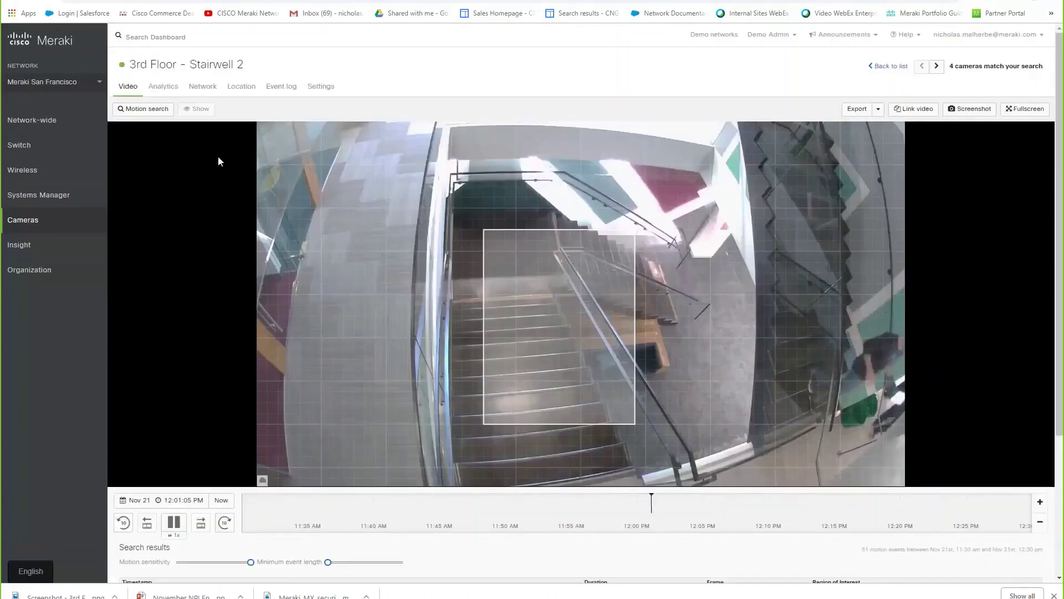